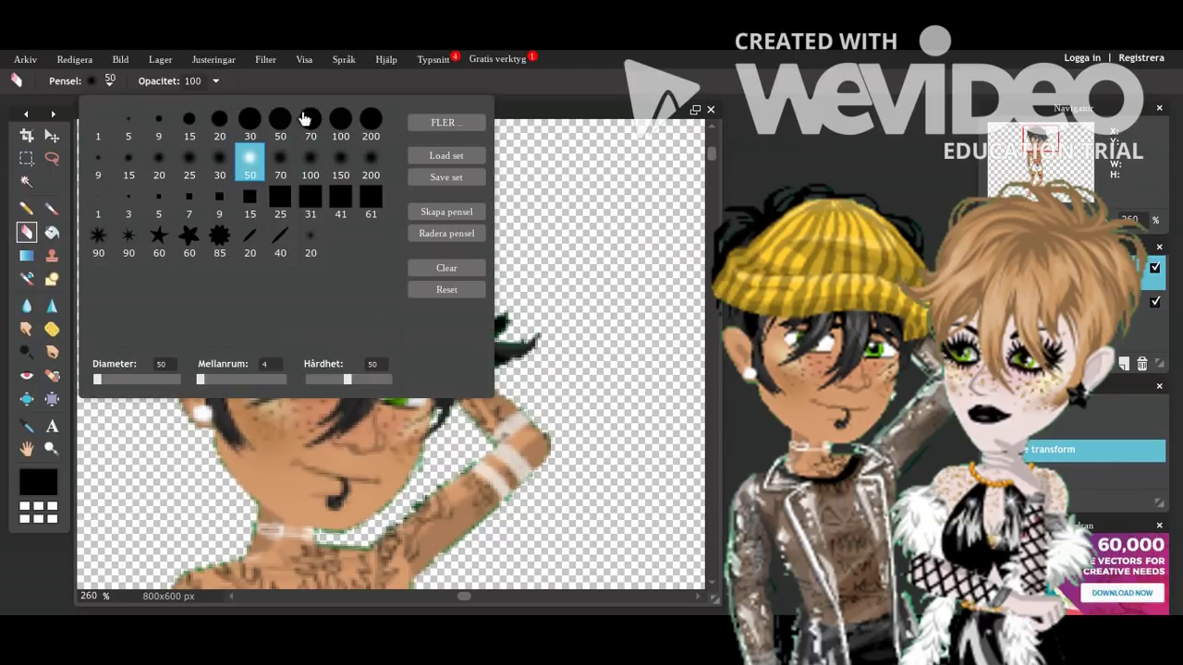
Erase unwanted parts of the male avatar with the size 70 eraser and add his closed-eyed head image as a new layer.
mouse_move(166, 232)
mouse_down()
mouse_move(462, 182)
mouse_move(297, 239)
mouse_move(203, 400)
mouse_move(278, 465)
mouse_move(346, 451)
mouse_move(363, 421)
mouse_move(379, 422)
mouse_move(246, 305)
mouse_move(388, 275)
mouse_move(513, 303)
mouse_move(415, 330)
mouse_up()
drag(1035, 220, 1010, 220)
click(162, 60)
click(207, 133)
drag(482, 331, 472, 354)
Free transform the male avatar's closed-eyed head and fit it onto the neck of his body.
click(75, 60)
click(122, 187)
drag(286, 318, 319, 166)
drag(418, 274, 422, 276)
drag(381, 204, 392, 216)
key(v)
click(536, 366)
drag(289, 221, 290, 223)
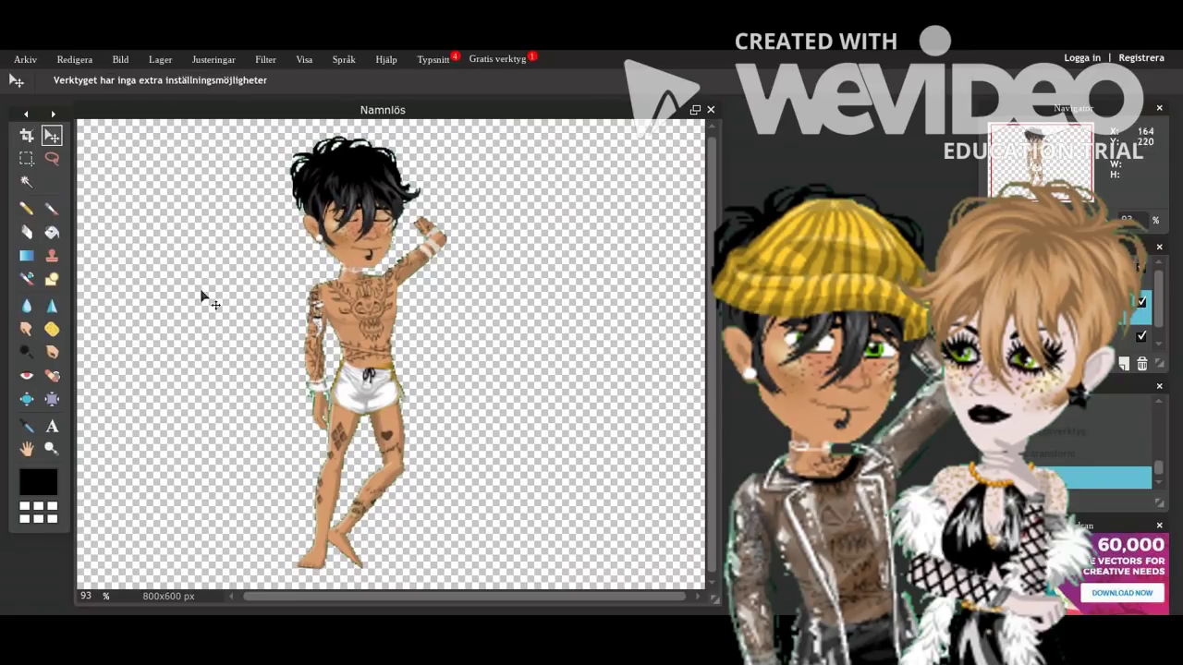
Rotate the man's head layer slightly clockwise over the neck and clean up its edge with the size 70 eraser.
click(52, 158)
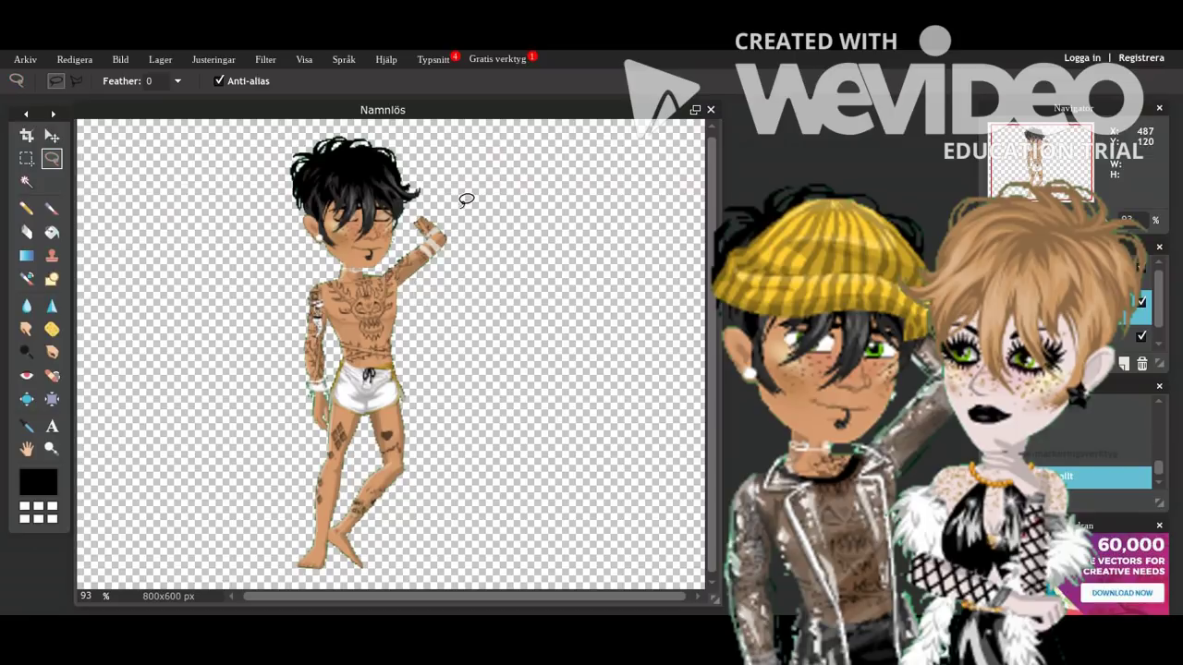
click(1063, 273)
click(73, 59)
click(121, 187)
drag(422, 279, 402, 295)
drag(357, 255, 375, 254)
click(458, 278)
click(533, 367)
click(26, 232)
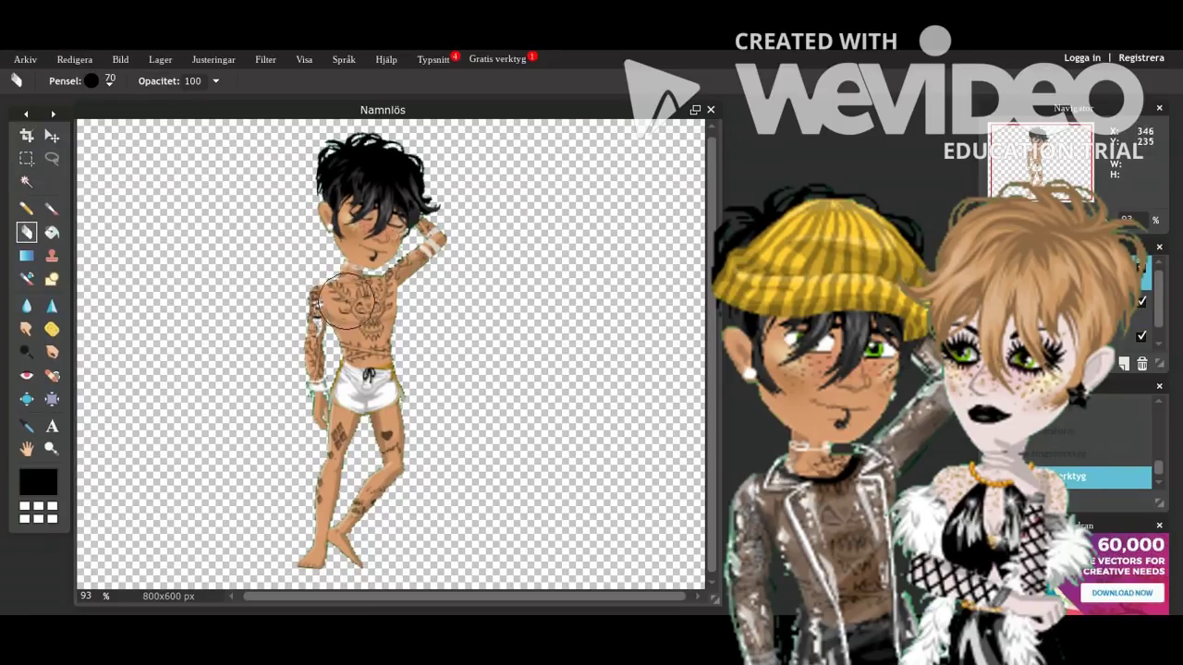
key(ctrl+z)
Sample the man's skin tone near the neck and chin and set the brush to size 9.
click(52, 208)
click(27, 426)
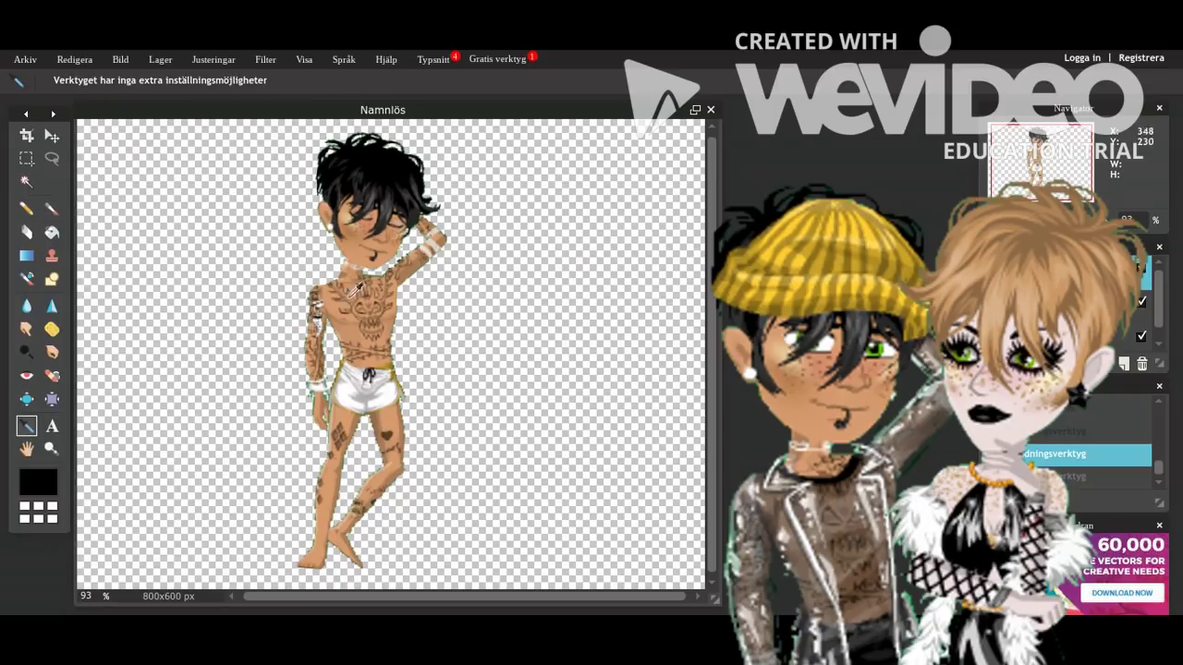
drag(1017, 220, 1044, 220)
drag(713, 360, 712, 262)
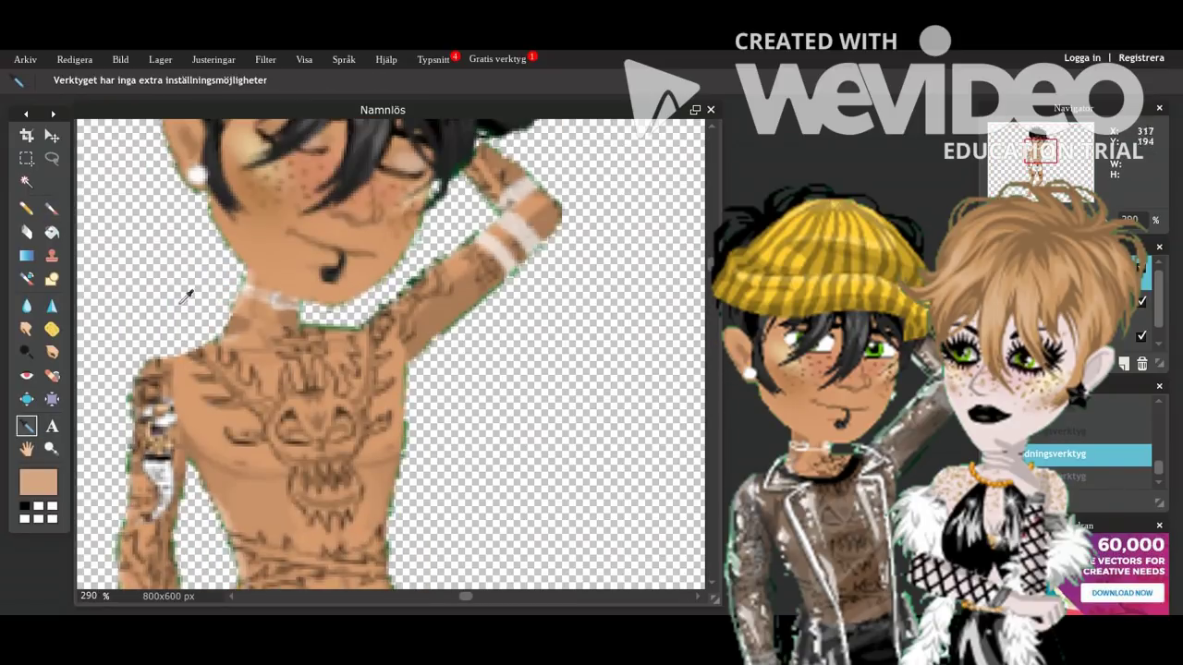
click(51, 209)
click(106, 85)
click(168, 131)
click(446, 122)
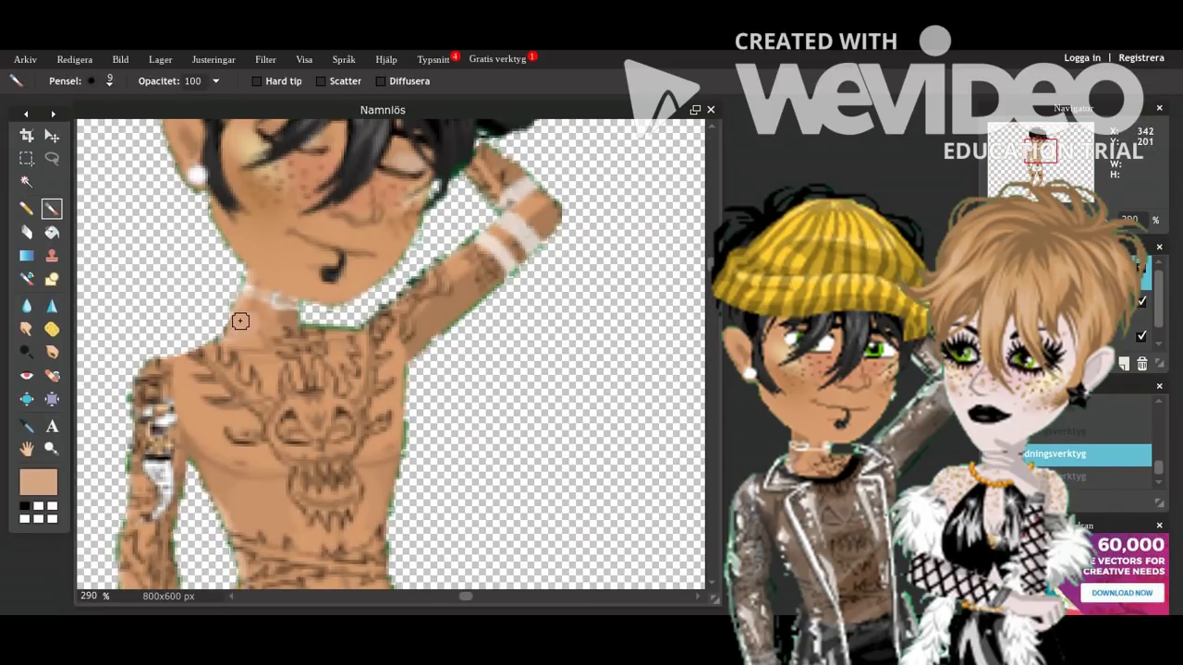
key(i)
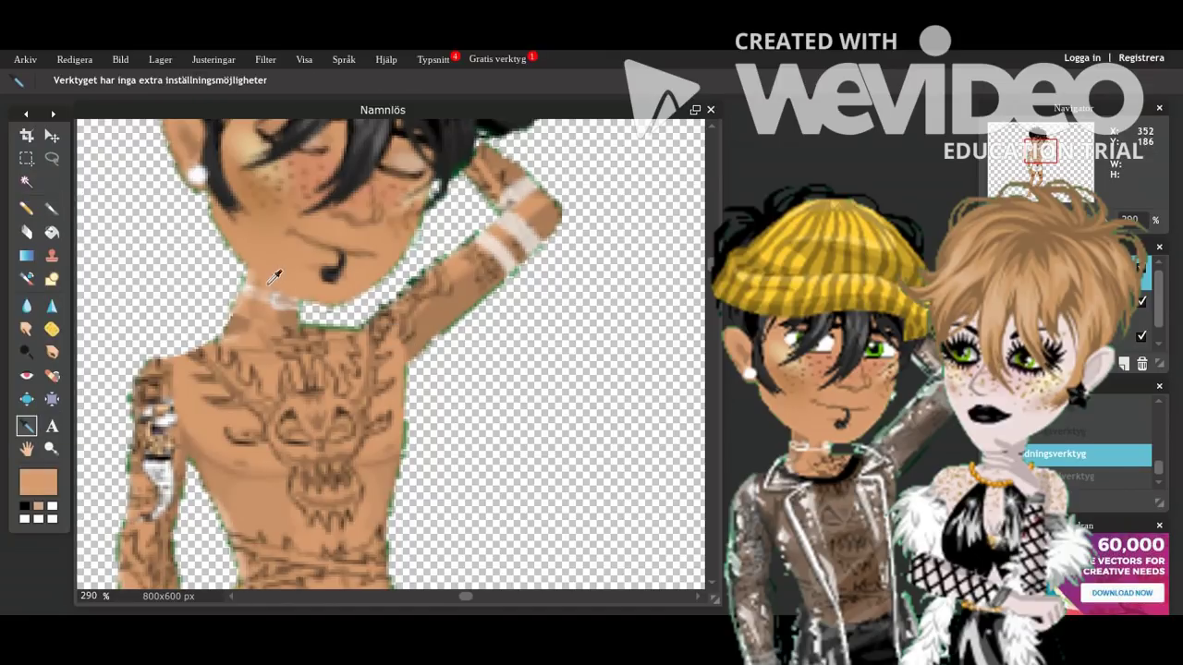
key(b)
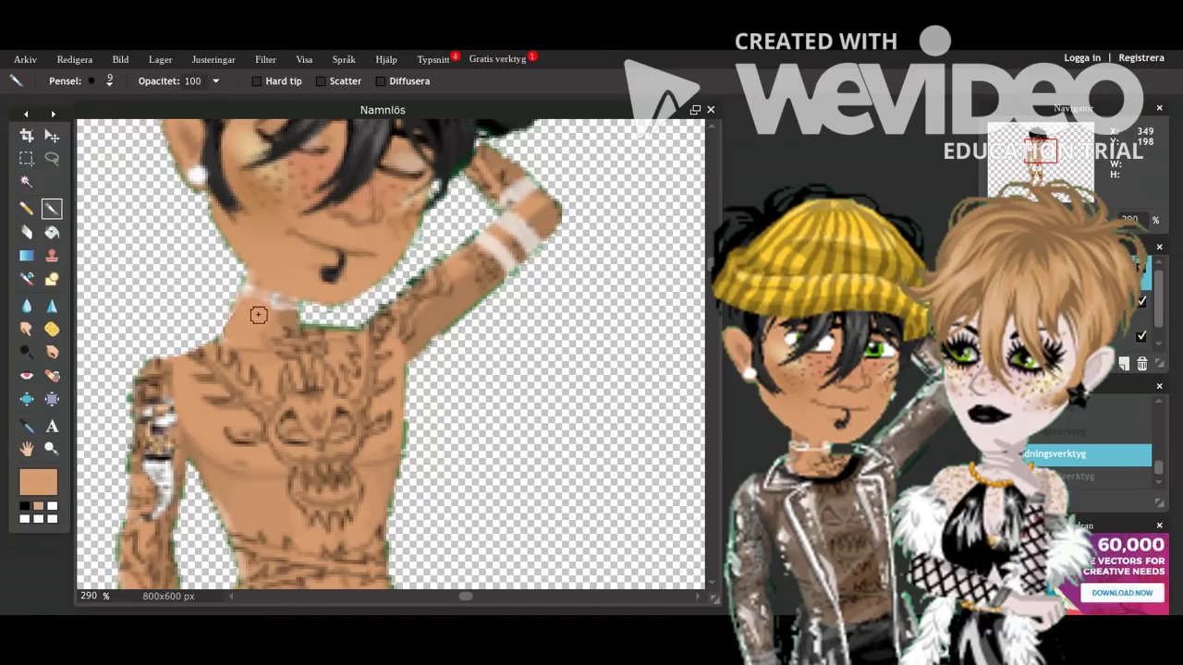
Try painting over the man's neck and smudging it at size 15, and undo the strokes.
drag(285, 319, 226, 339)
scroll(240, 342, down, 4)
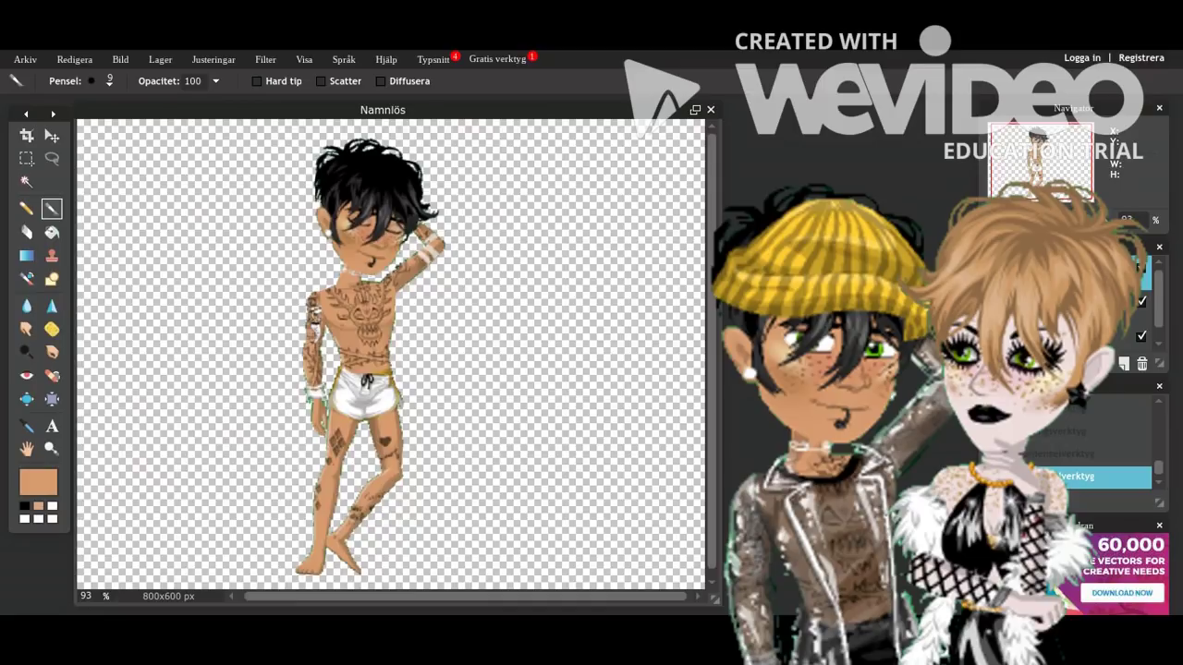
scroll(240, 342, up, 1)
click(26, 329)
click(109, 81)
click(189, 121)
click(397, 230)
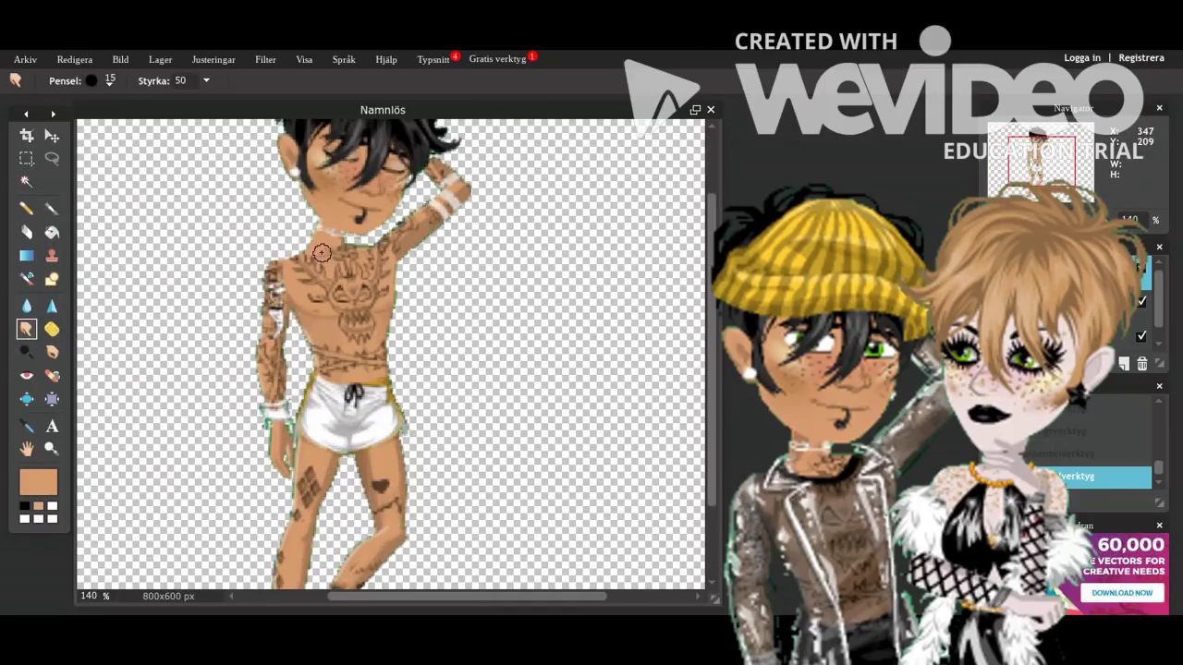
key(ctrl+z)
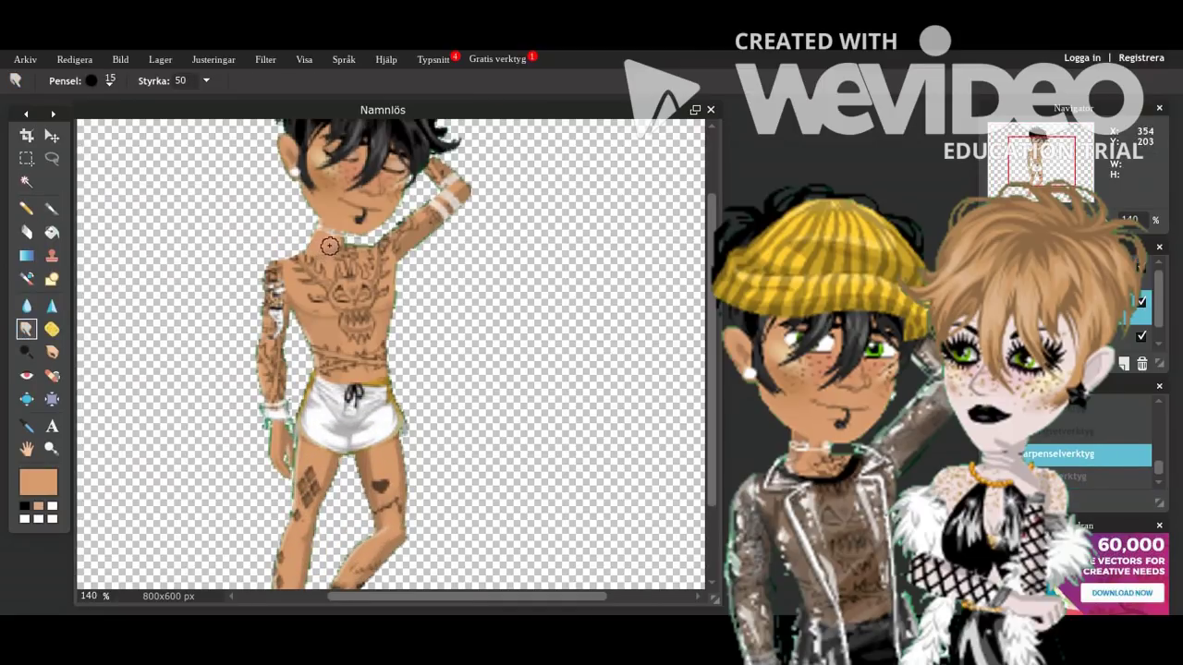
key(ctrl+z)
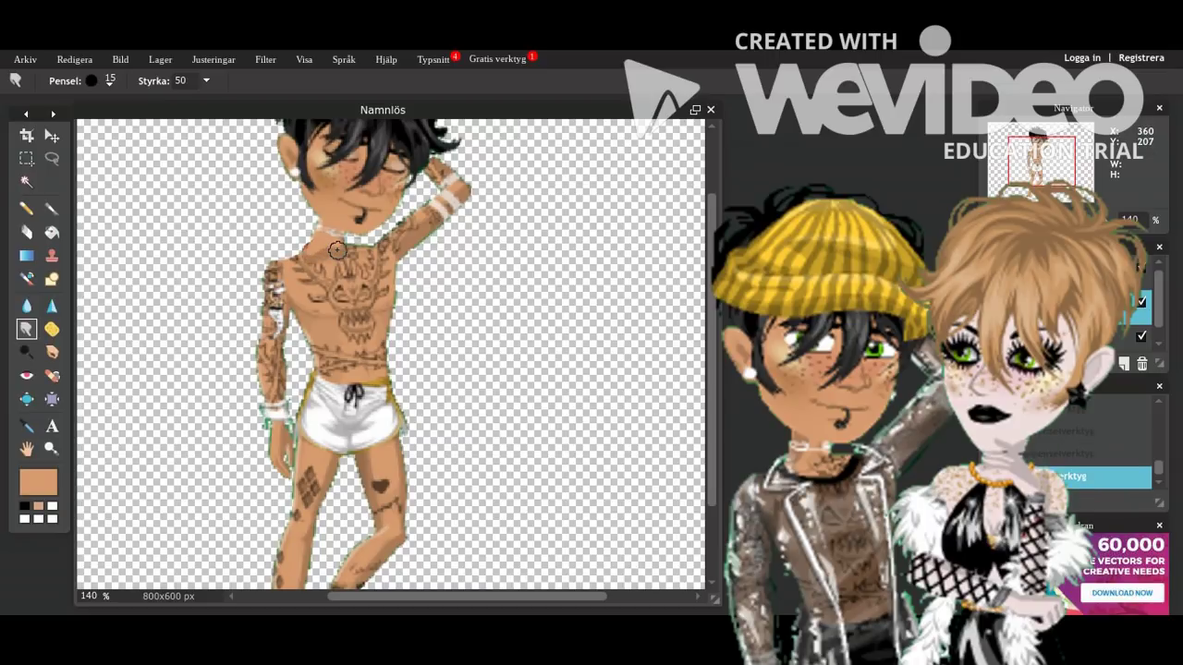
key(ctrl+z)
scroll(398, 342, down, 1)
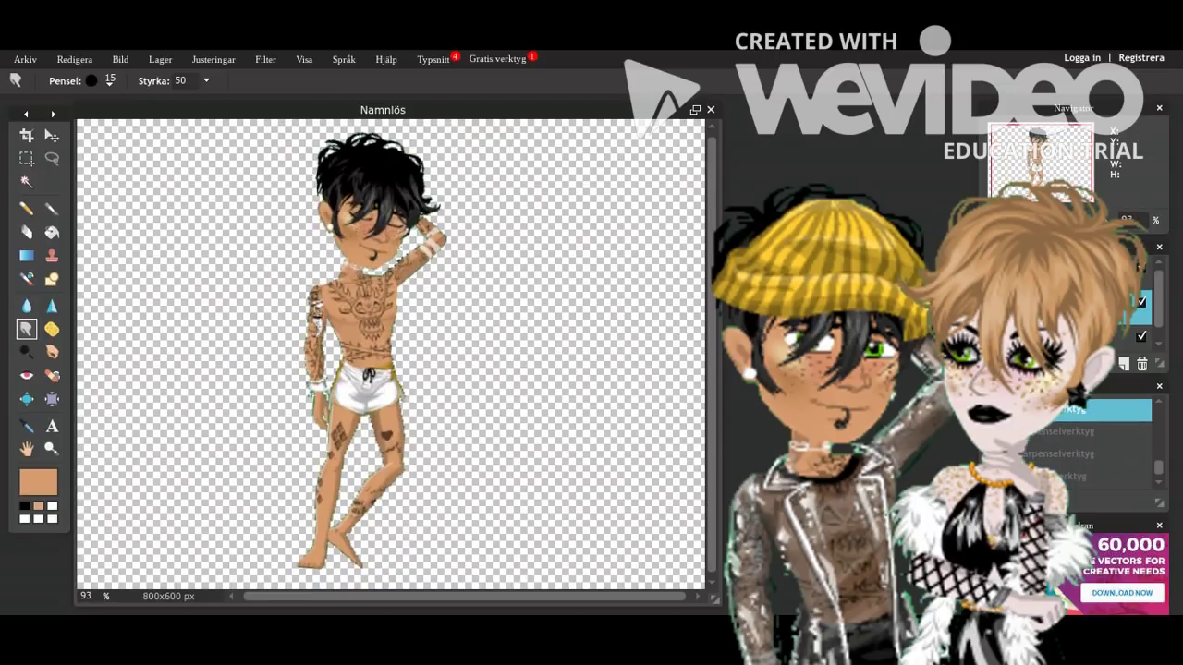
key(ctrl+z)
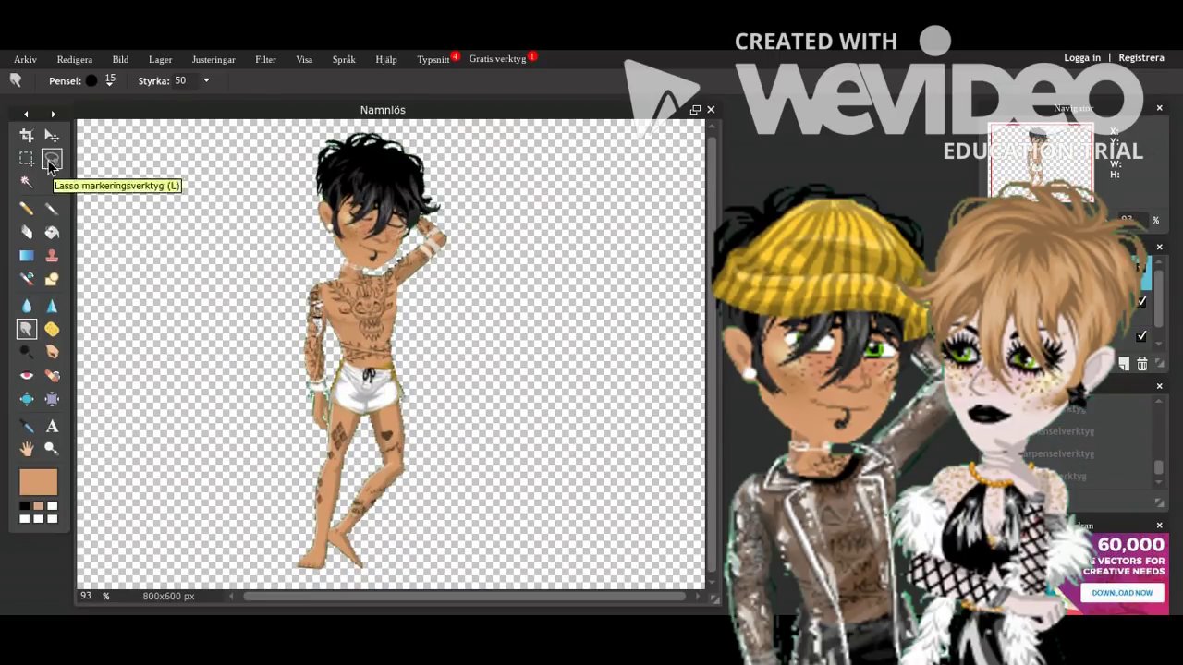
Try covering the light patch on the man's neck with the size 9 brush, and undo the strokes.
click(51, 209)
key(ctrl+plus)
key(ctrl+plus)
key(ctrl+plus)
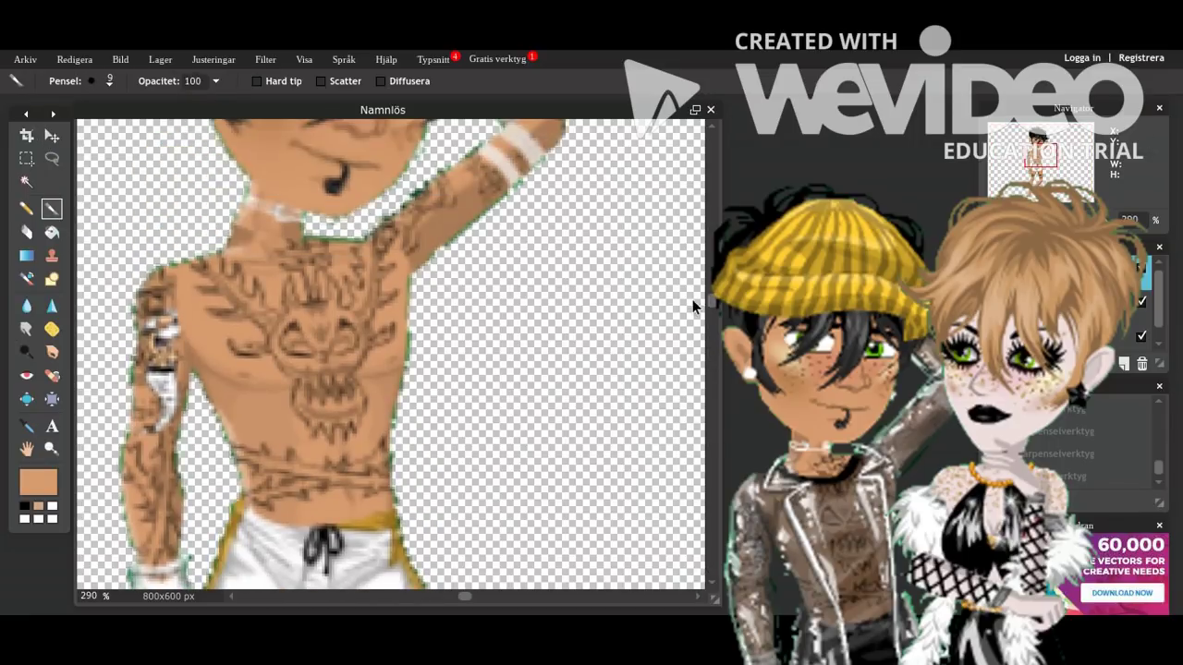
click(240, 248)
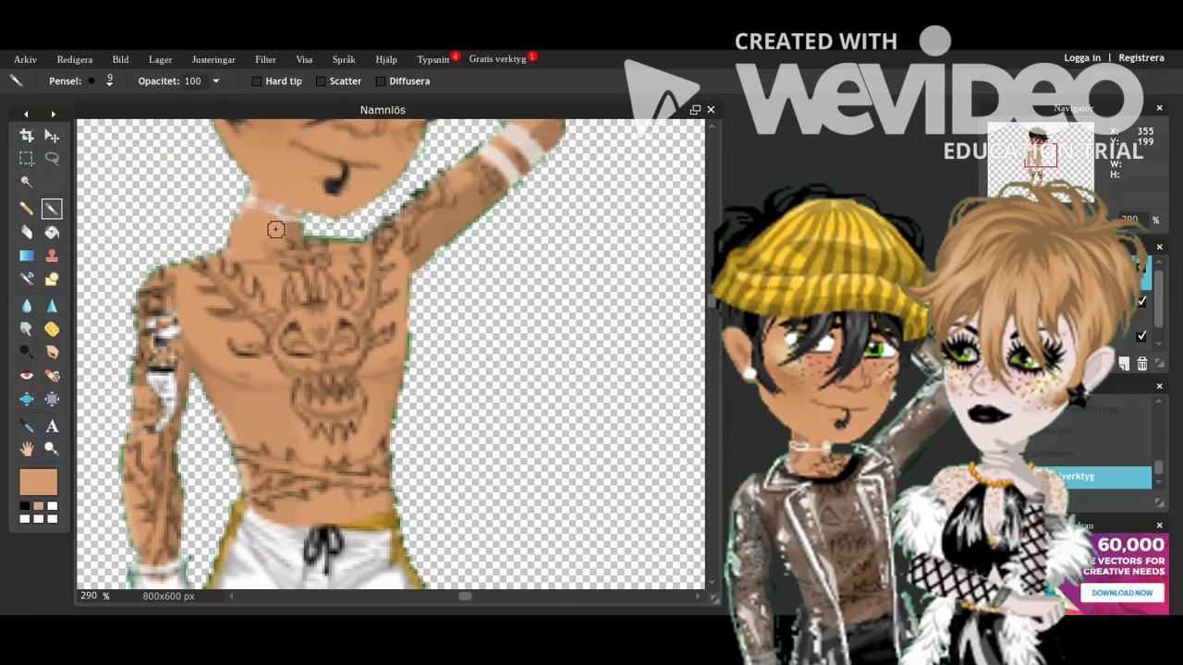
drag(275, 230, 280, 232)
key(ctrl+z)
key(ctrl+z)
Paint over the light patch on the man's neck with the sampled skin tone at brush size 5.
click(109, 82)
click(129, 124)
click(556, 246)
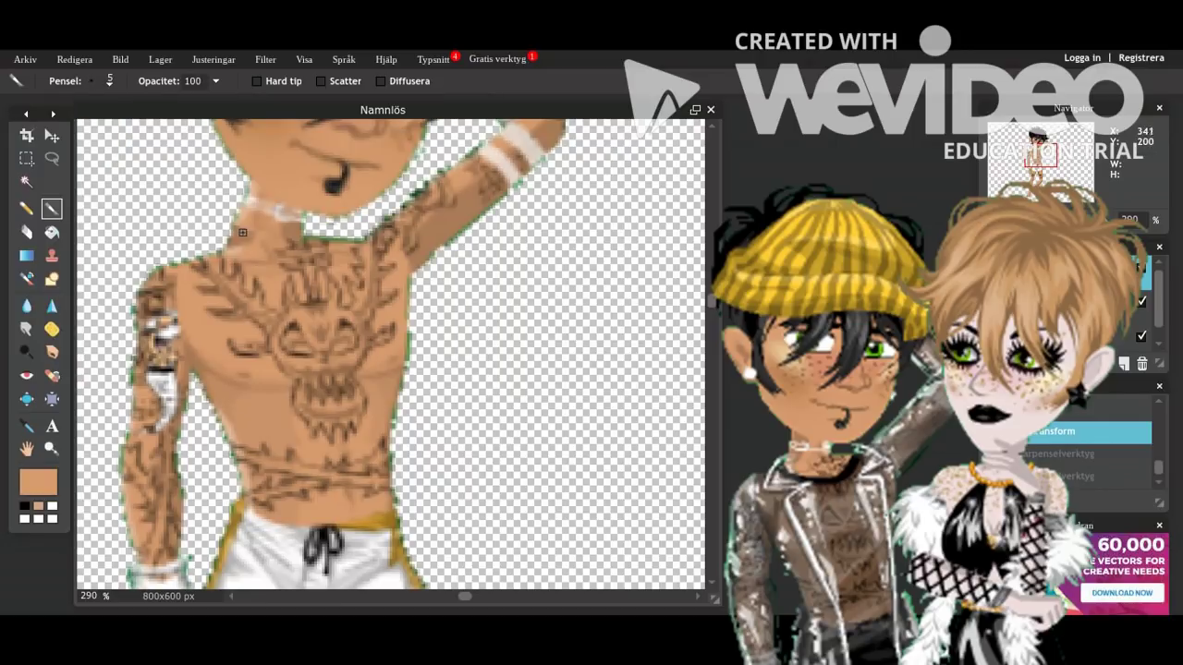
click(233, 247)
key(ctrl+0)
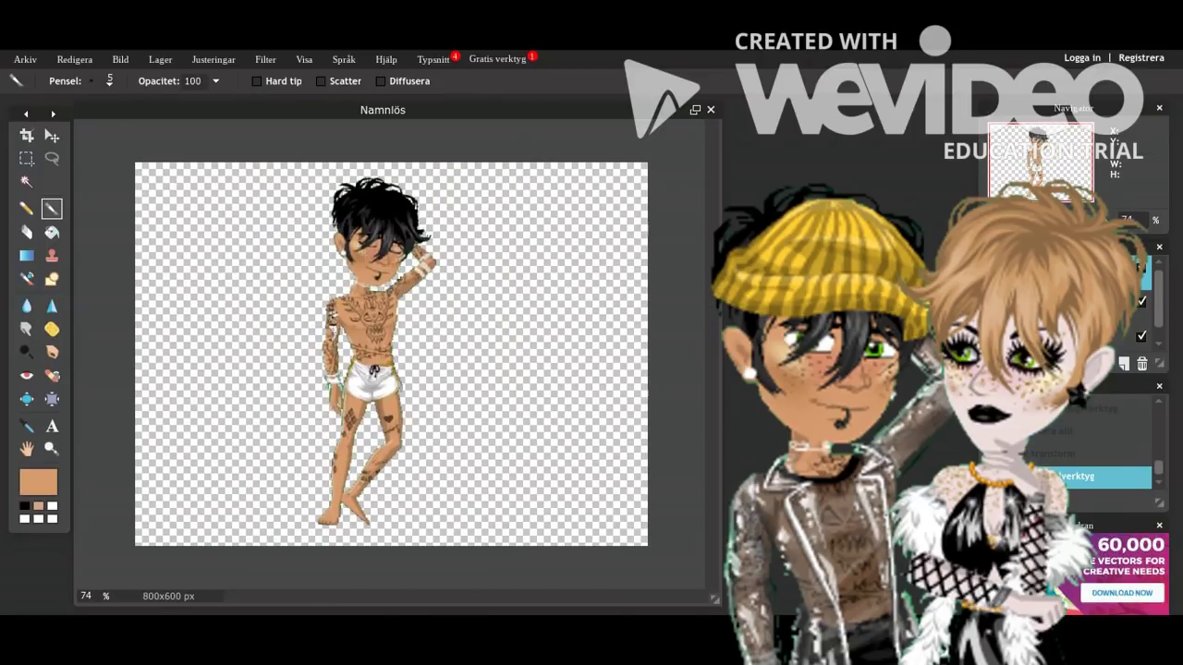
Add the female avatar as a new layer, scaled and placed beside the man with her hand reaching toward him.
click(160, 58)
key(ctrl+v)
click(79, 61)
click(103, 201)
drag(321, 248, 377, 172)
drag(415, 209, 464, 235)
drag(606, 268, 596, 262)
click(602, 221)
click(534, 366)
Erase the female avatar's head area above the neck with the size 70 eraser.
click(27, 233)
mouse_move(480, 268)
mouse_down()
mouse_move(437, 265)
mouse_move(433, 288)
mouse_move(498, 294)
mouse_up()
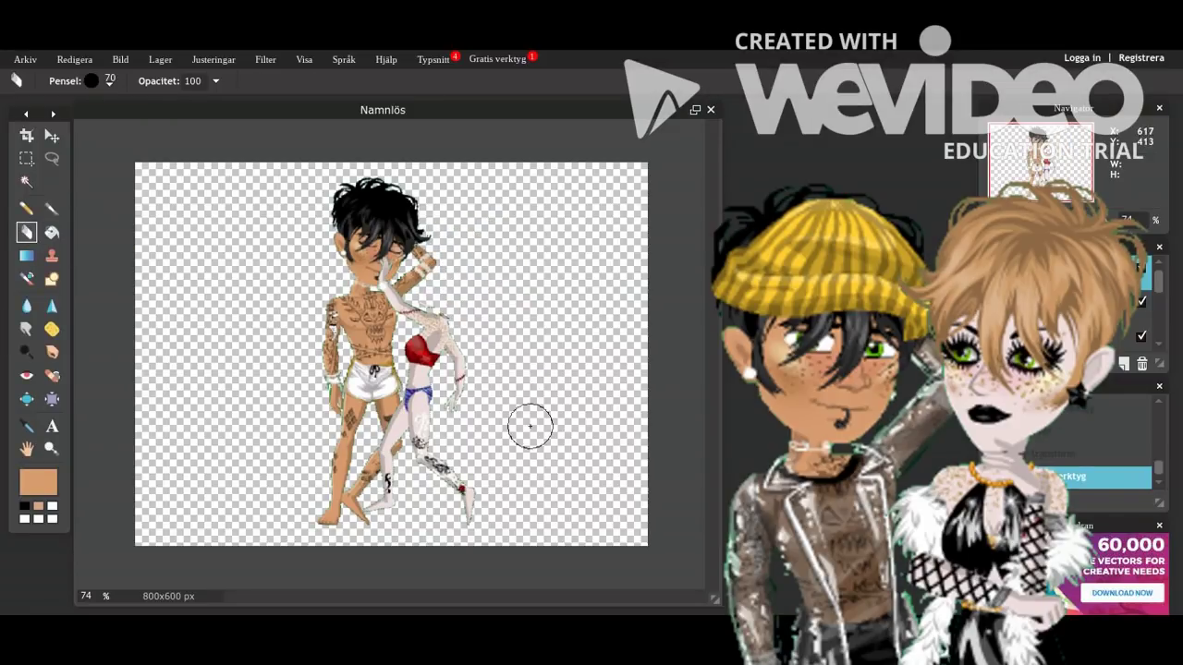
Select the woman's raised arm with the polygonal lasso, then cut and paste it onto its own layer.
drag(1023, 220, 1045, 220)
click(52, 159)
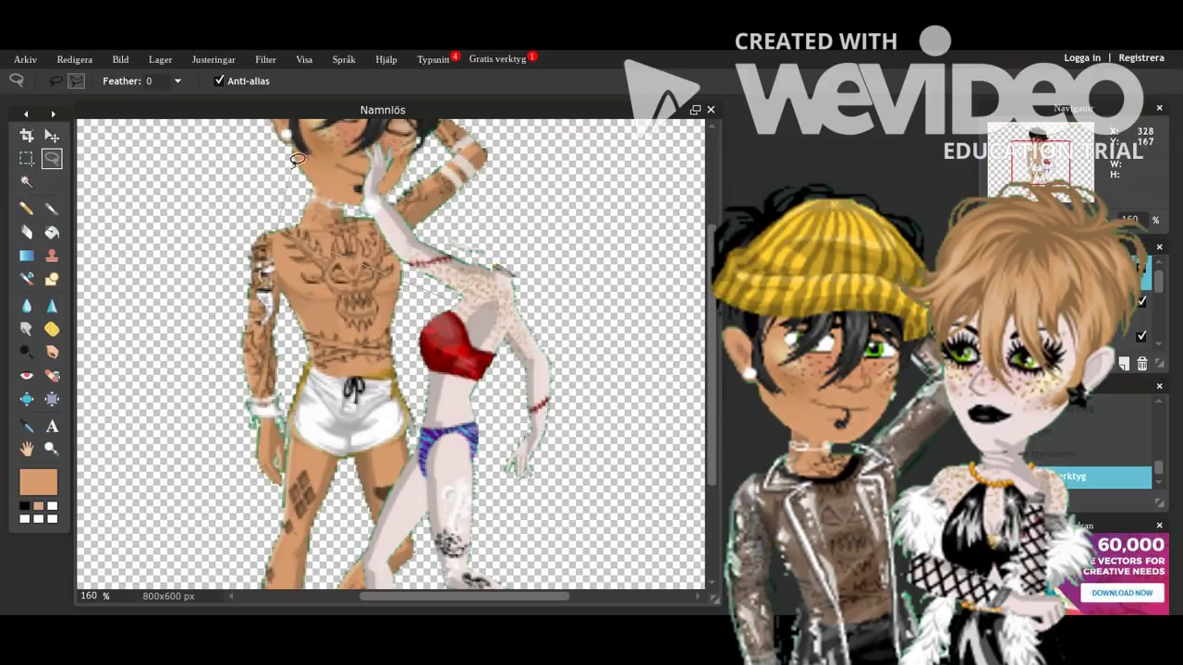
click(491, 264)
click(74, 63)
click(93, 134)
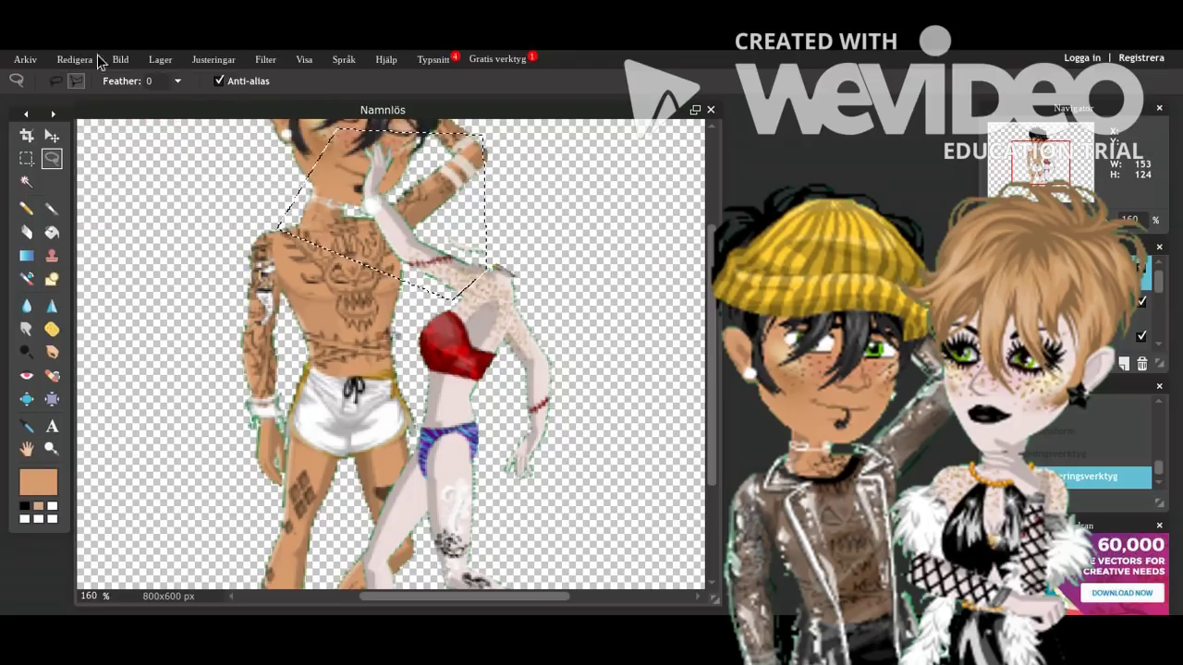
click(89, 61)
click(96, 118)
click(74, 63)
click(85, 151)
Move and rotate the separated arm so it joins her shoulder and the hand rests on the man's torso.
click(51, 136)
drag(388, 295, 421, 177)
click(27, 233)
click(541, 249)
click(74, 61)
click(102, 185)
drag(354, 143, 454, 326)
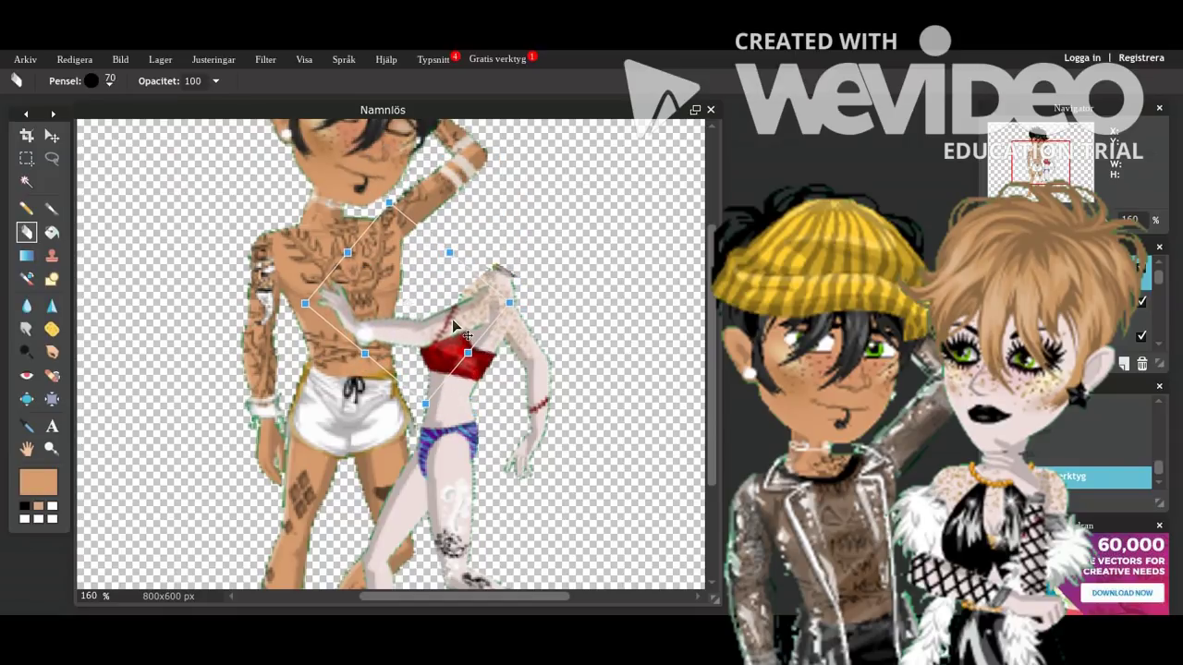
click(544, 263)
click(533, 364)
Sample the woman's pale skin tone and paint over the seam at her shoulder with the size 5 brush.
scroll(490, 416, up, 11)
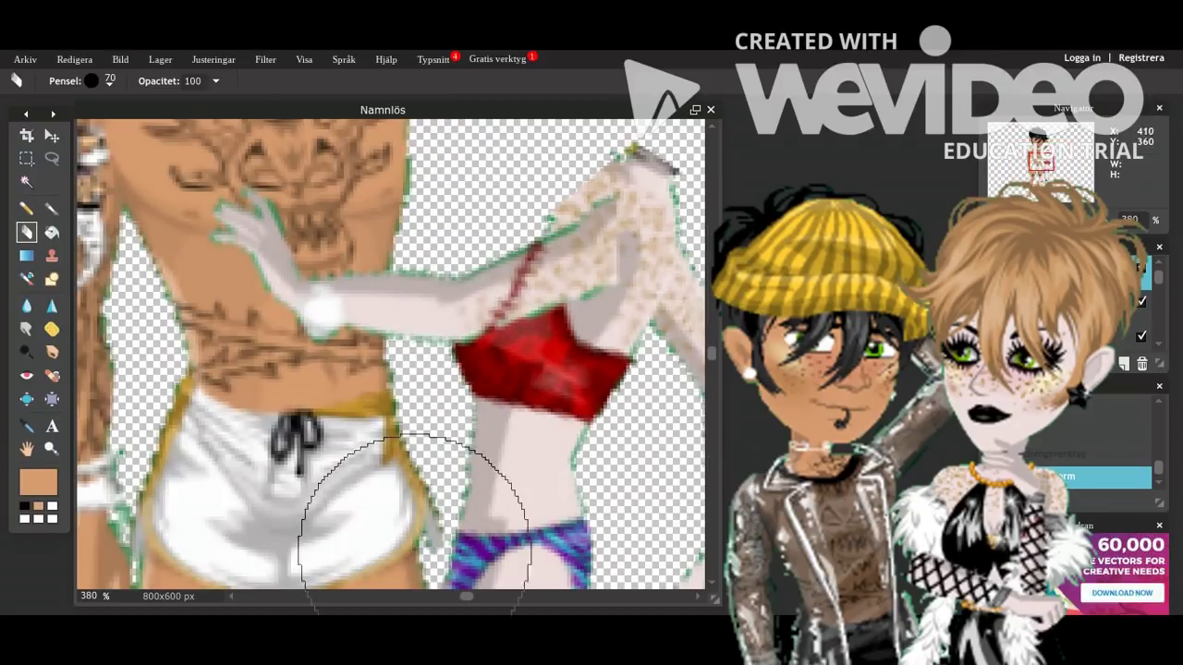
drag(466, 598, 515, 601)
click(26, 426)
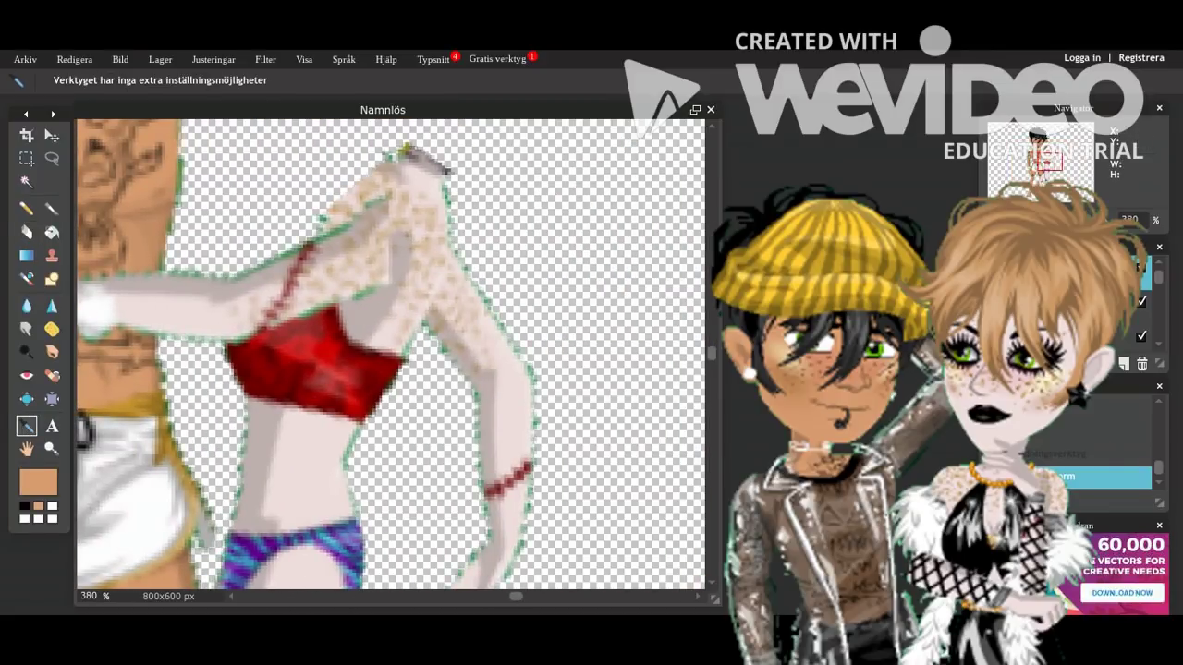
click(436, 176)
click(51, 213)
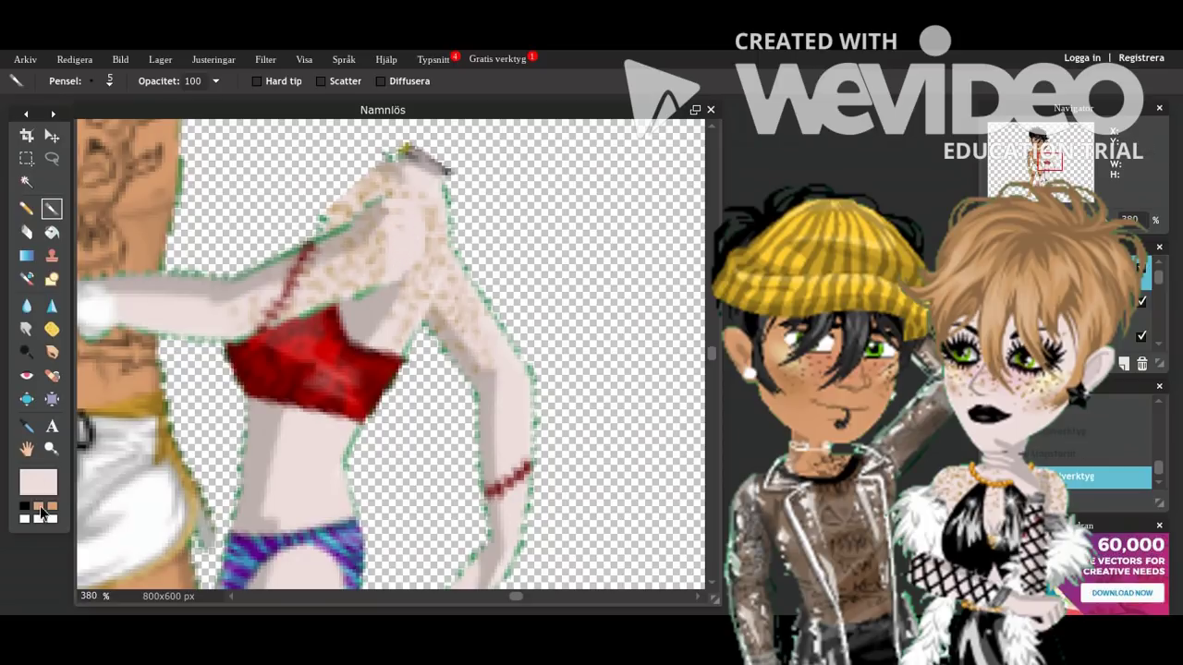
Sample the greyish shadow tone from the woman's arm and extend the shading into her shoulder with the brush.
click(26, 426)
click(366, 220)
click(52, 208)
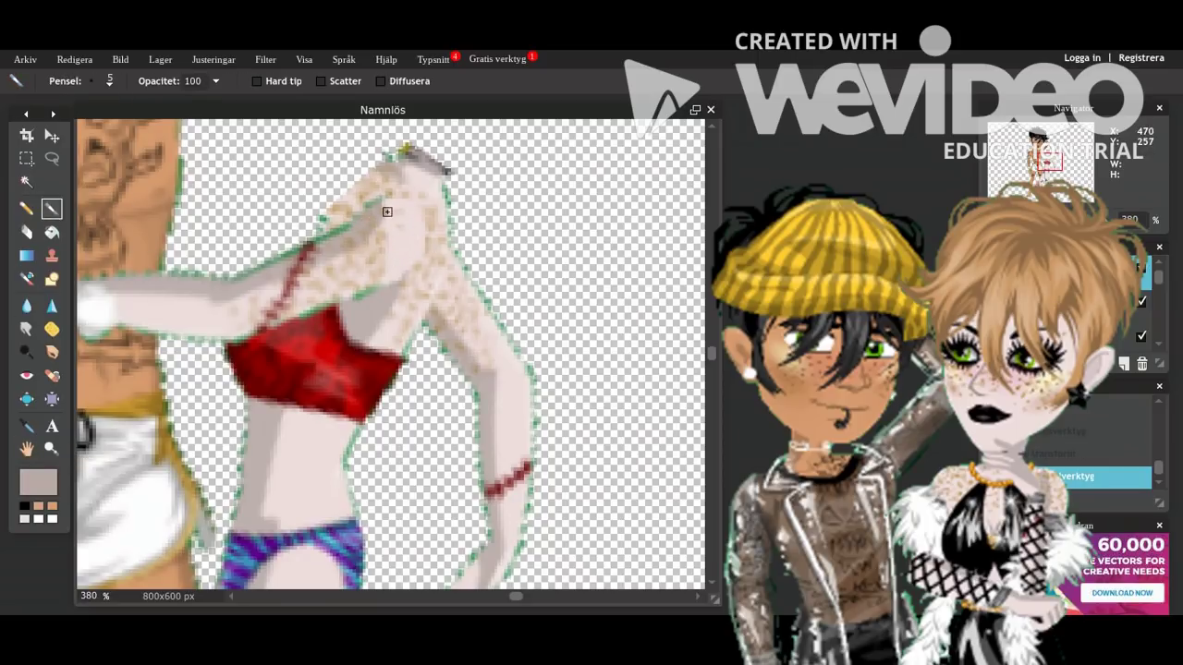
Sample the tan freckle colour and dot freckles over the painted shoulder area with a size 1 brush.
click(26, 426)
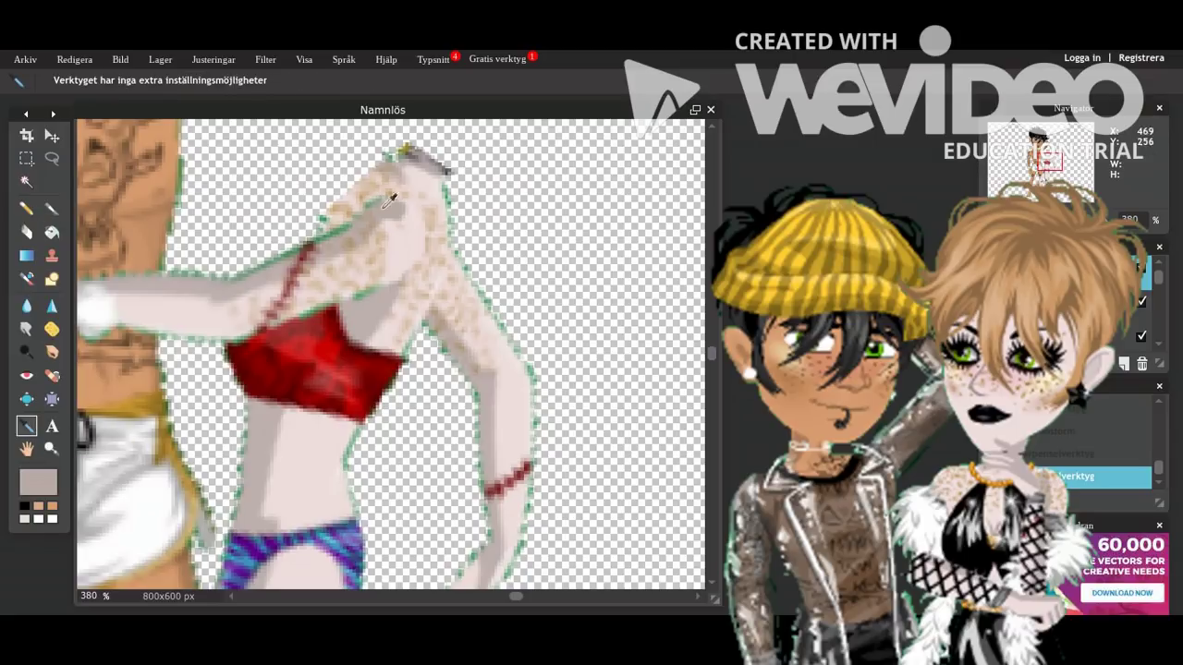
click(52, 209)
click(108, 81)
click(98, 121)
click(681, 317)
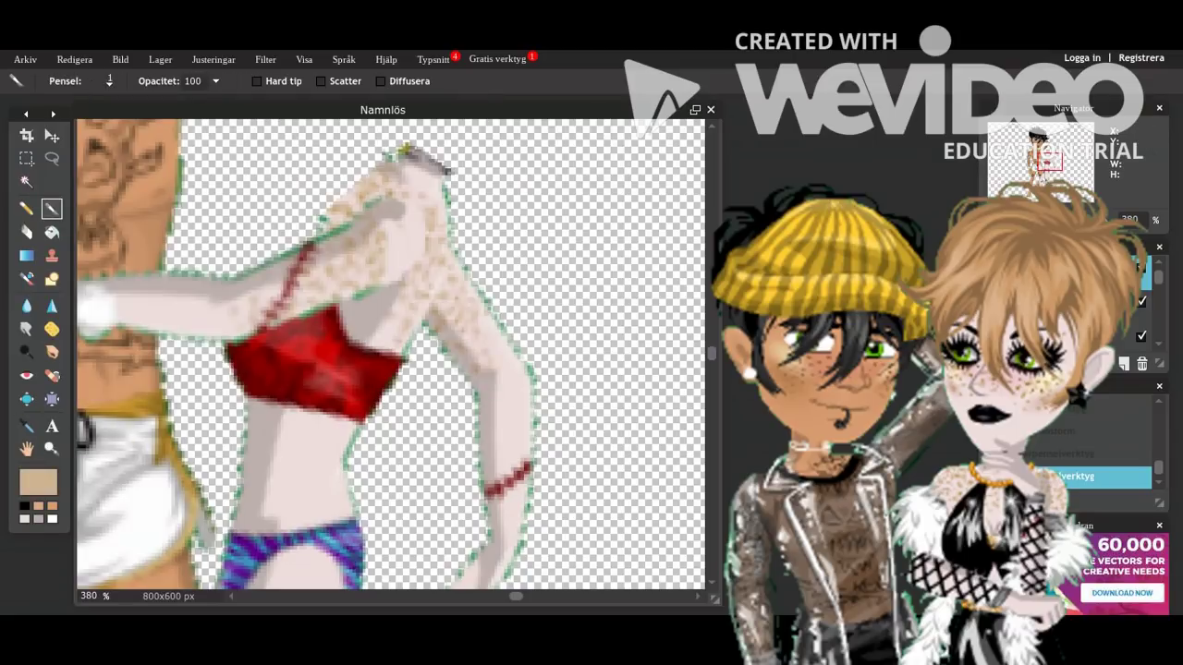
drag(1040, 220, 1091, 220)
drag(712, 354, 712, 316)
click(421, 437)
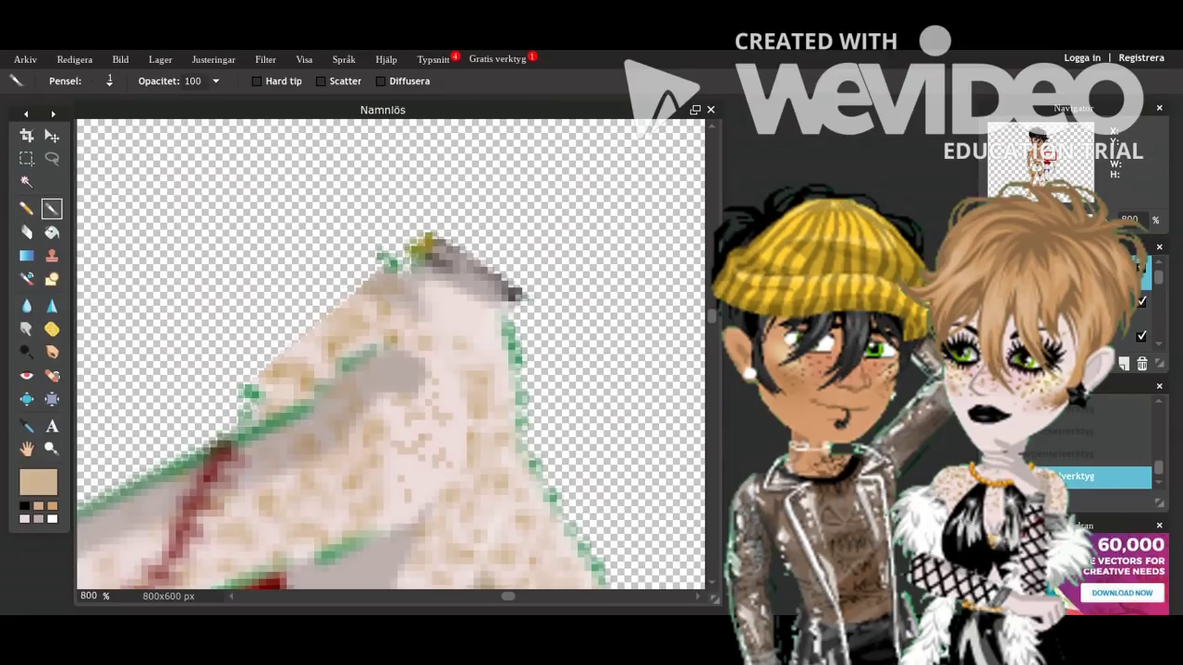
Erase the leftovers around the woman's neck and add her closed-eyed head as a new layer above the body.
key(ctrl+0)
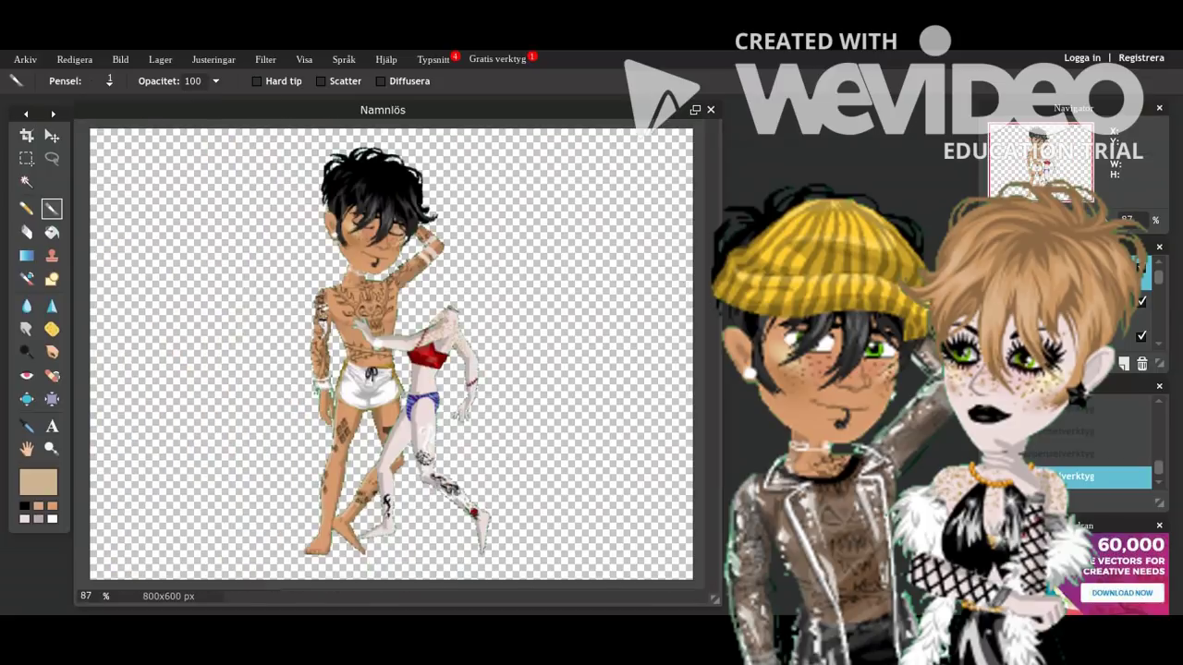
click(26, 232)
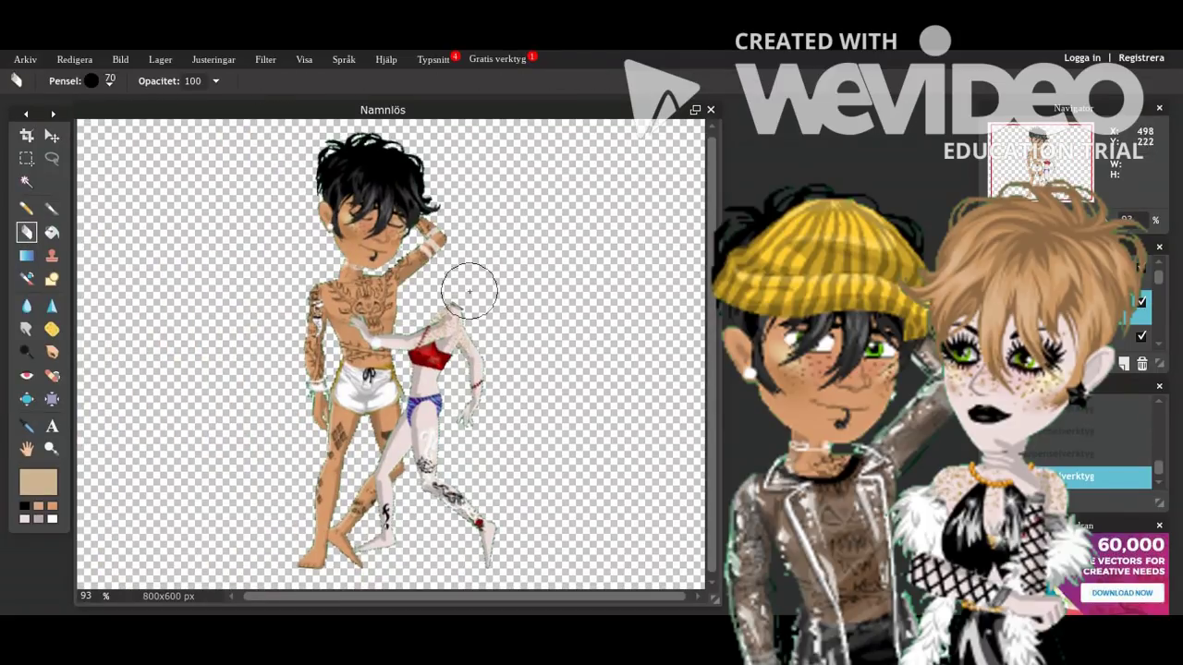
click(160, 58)
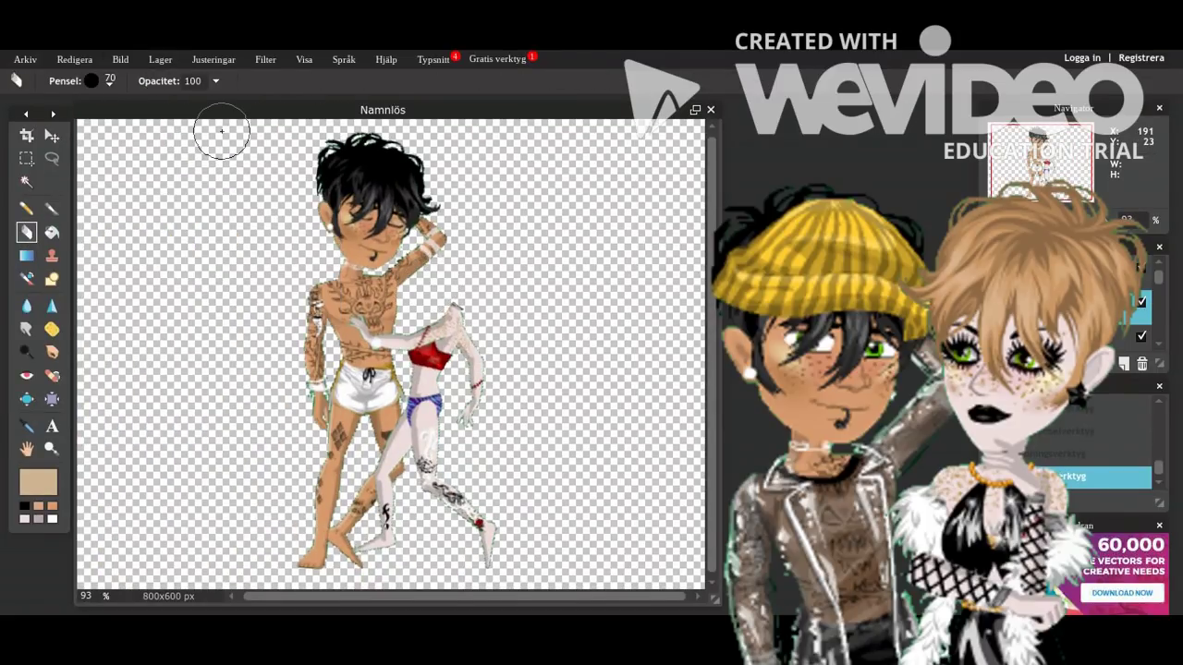
key(ctrl+v)
click(52, 136)
drag(582, 317, 578, 216)
Erase unwanted parts of the woman's head image and free transform the head to lean against the man's face.
click(26, 232)
mouse_move(300, 255)
mouse_down()
mouse_move(324, 243)
mouse_move(342, 294)
mouse_up()
click(75, 60)
click(120, 189)
drag(410, 219, 392, 189)
drag(434, 232, 426, 197)
drag(498, 139, 481, 124)
drag(449, 203, 434, 203)
click(568, 250)
click(533, 367)
Move the woman's body and arm layers up and slightly left to meet her head.
click(1063, 305)
click(1062, 338)
click(51, 136)
drag(452, 352, 445, 334)
click(1063, 305)
mouse_move(534, 331)
mouse_down()
mouse_move(518, 324)
mouse_move(528, 312)
mouse_up()
Free transform the woman's body layer to enlarge it slightly and realign it with her arm and head.
click(74, 58)
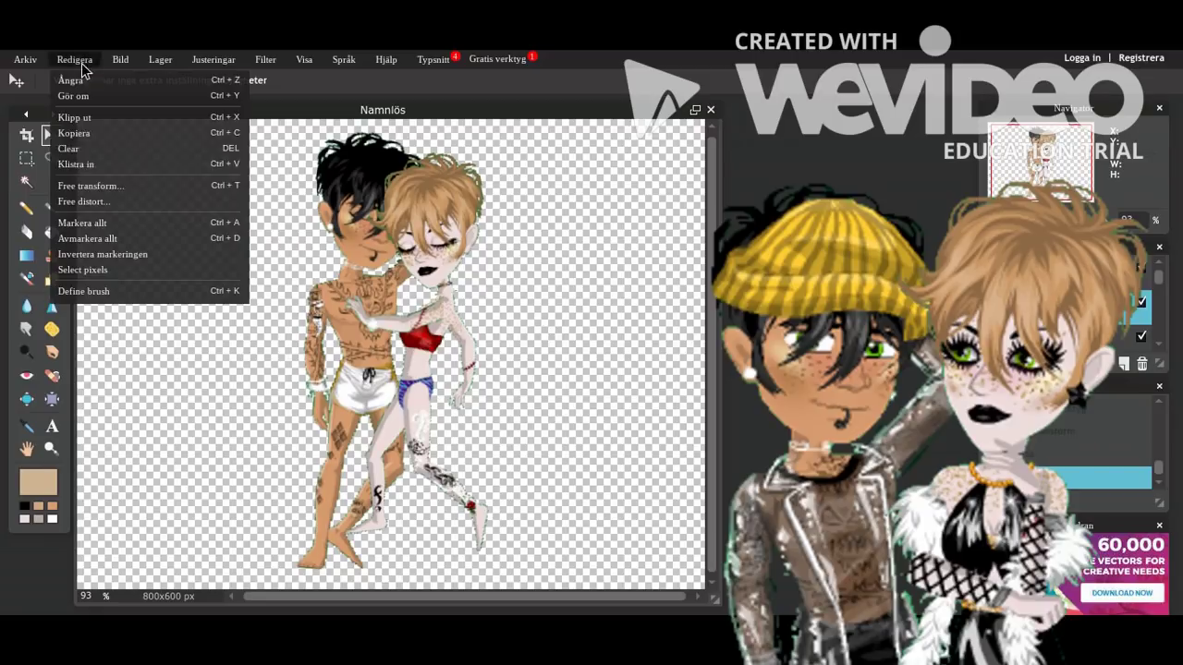
click(160, 59)
click(74, 59)
click(93, 185)
drag(540, 244, 551, 235)
drag(493, 320, 493, 327)
key(Return)
click(533, 367)
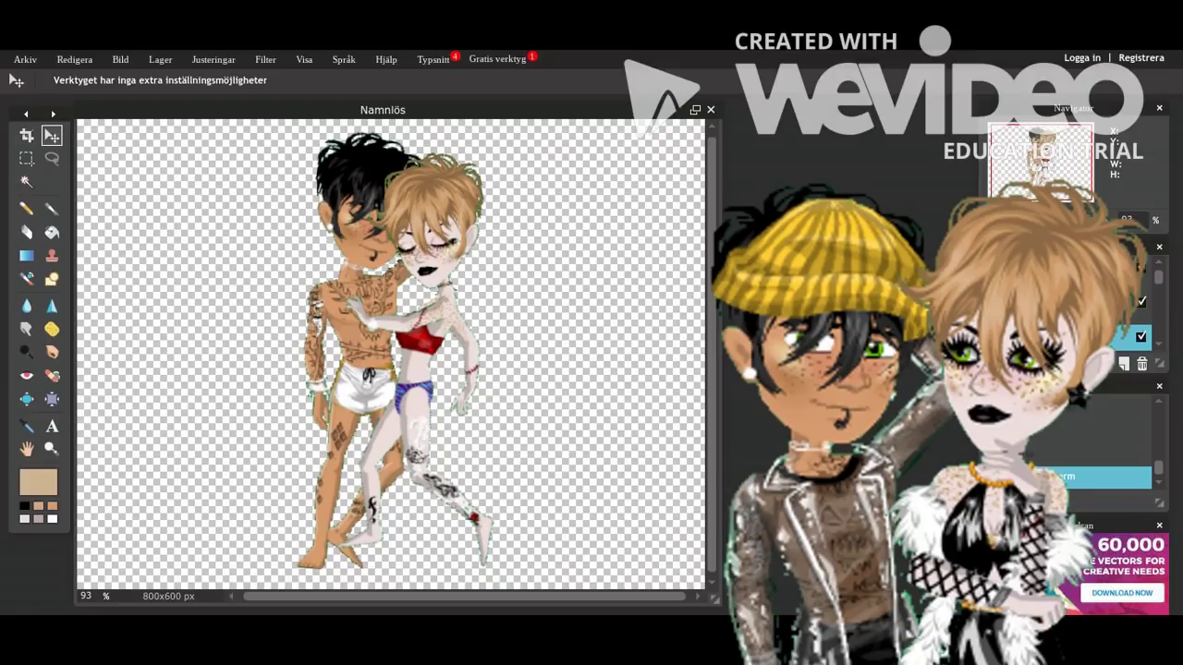
Try erasing part of the top layer with the size 70 eraser, and undo the stroke.
click(26, 232)
key(ctrl+z)
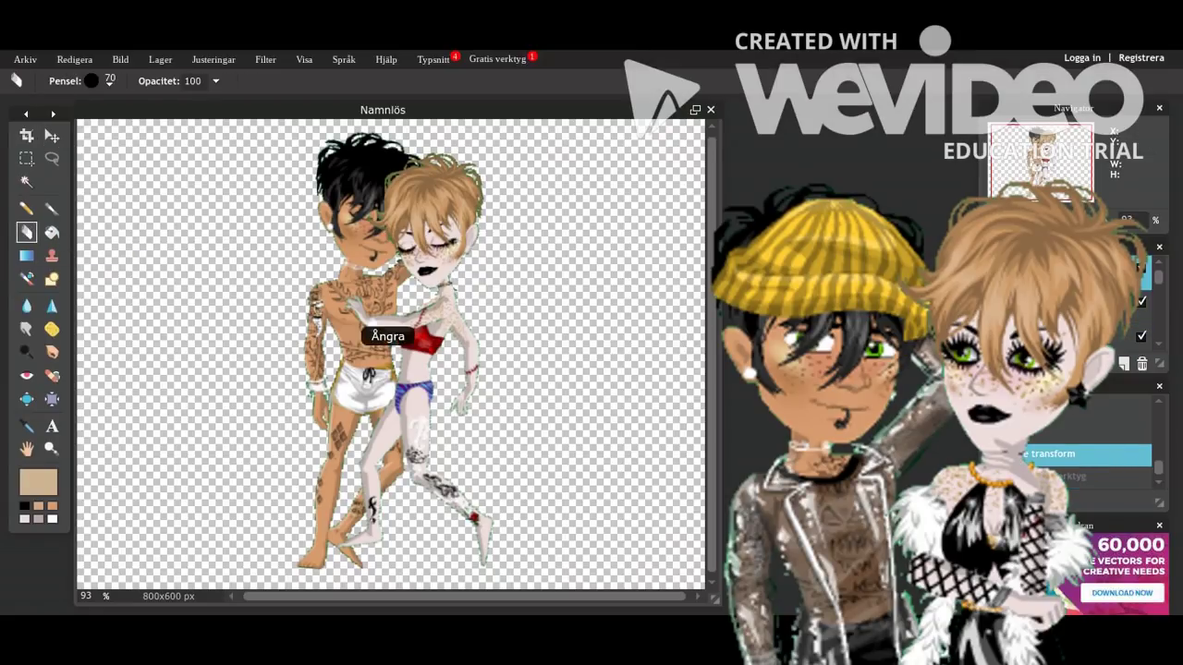
Nudge the selected layer slightly at the woman's neck and tidy the neck edge with a size 5 eraser.
scroll(392, 351, up, 3)
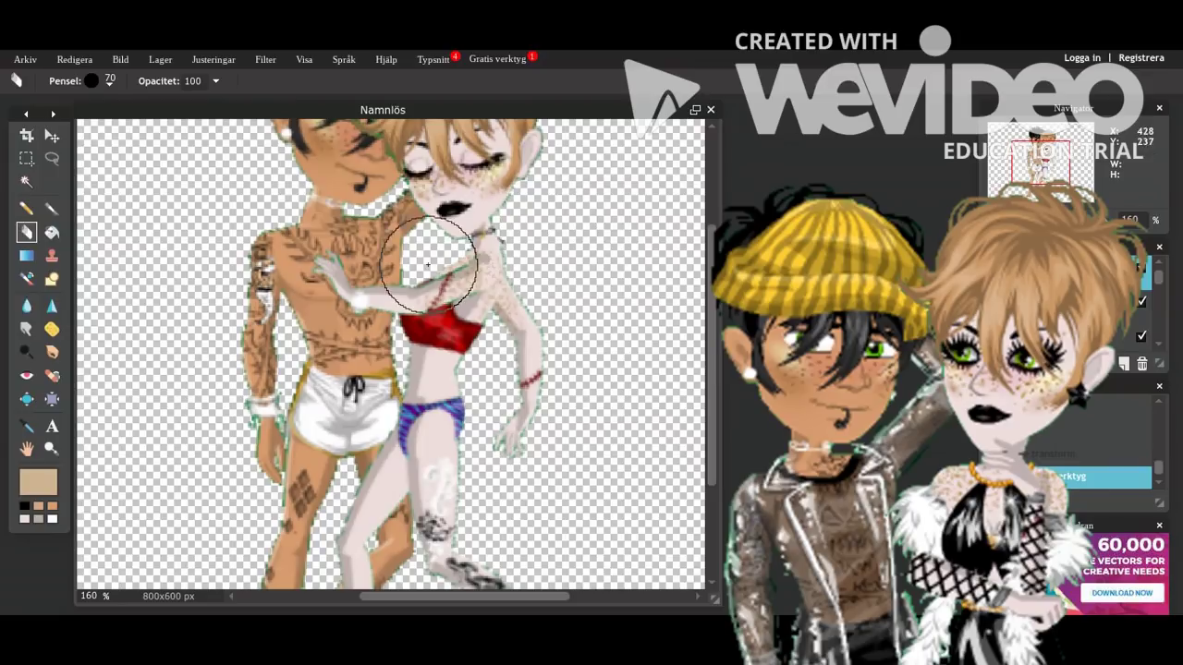
click(108, 80)
click(129, 125)
click(651, 220)
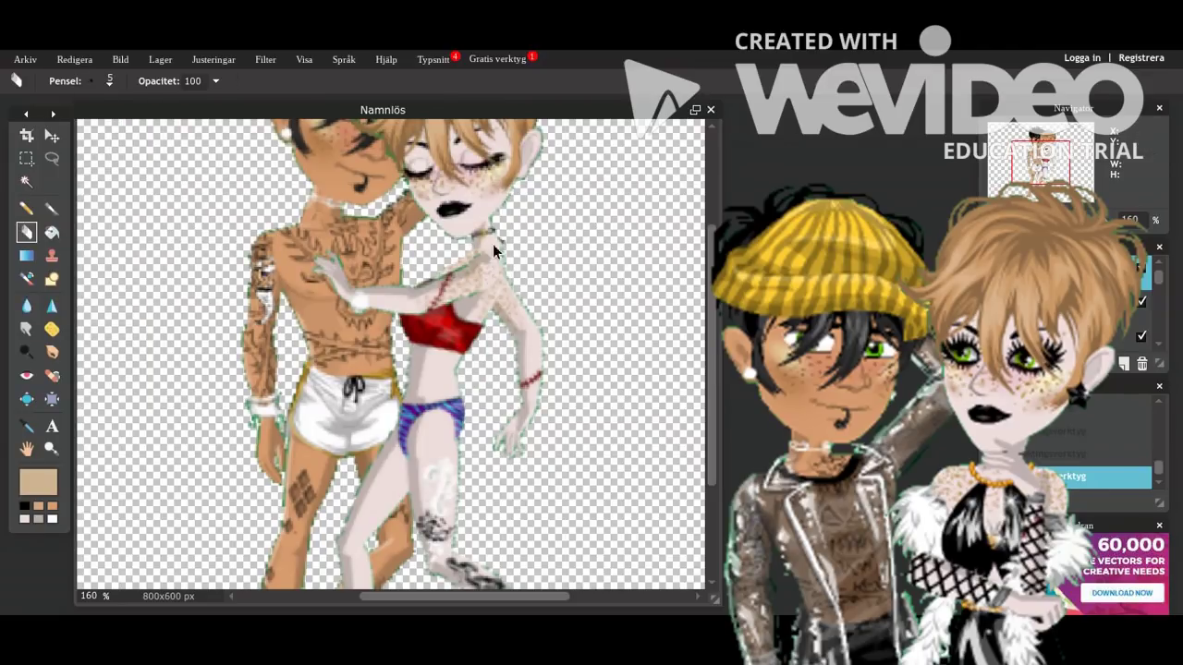
key(v)
drag(493, 249, 494, 234)
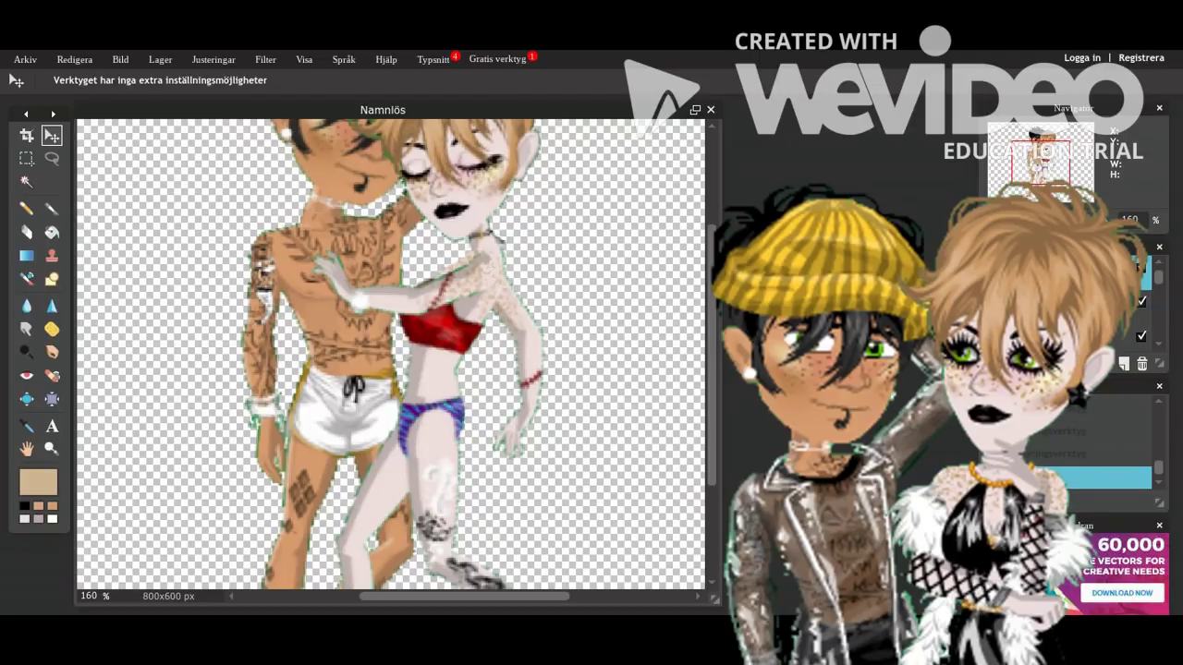
click(26, 232)
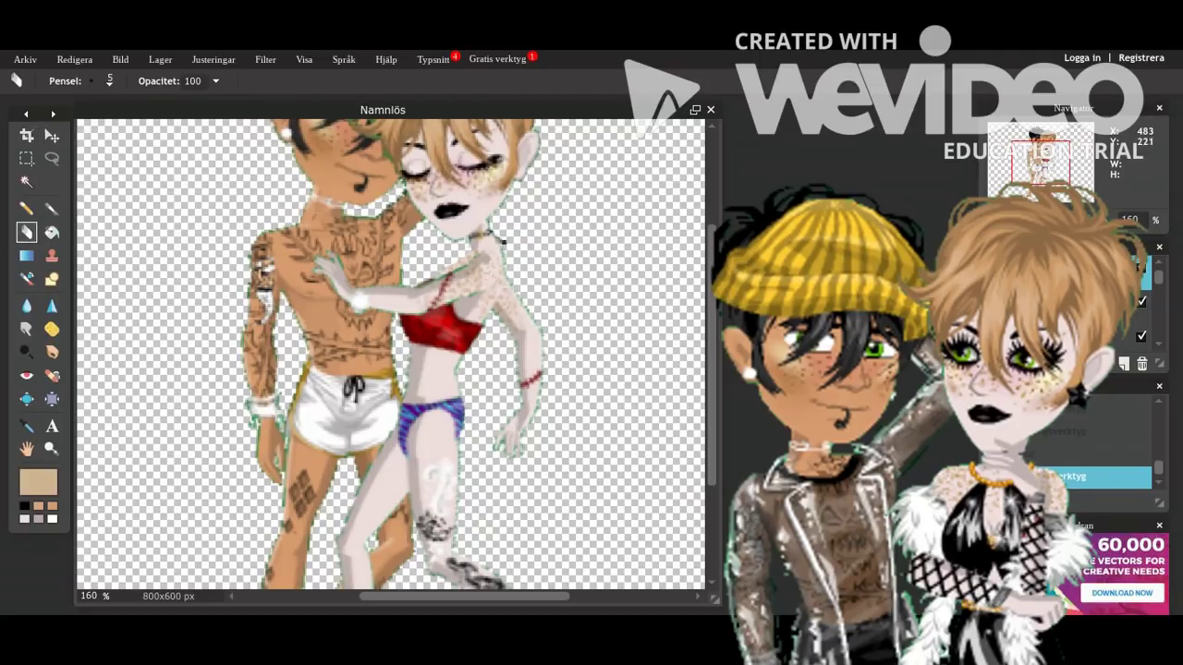
Lasso the woman's hanging arm on her body layer, copy and cut it out, and erase the leftovers at the shoulder.
click(1111, 339)
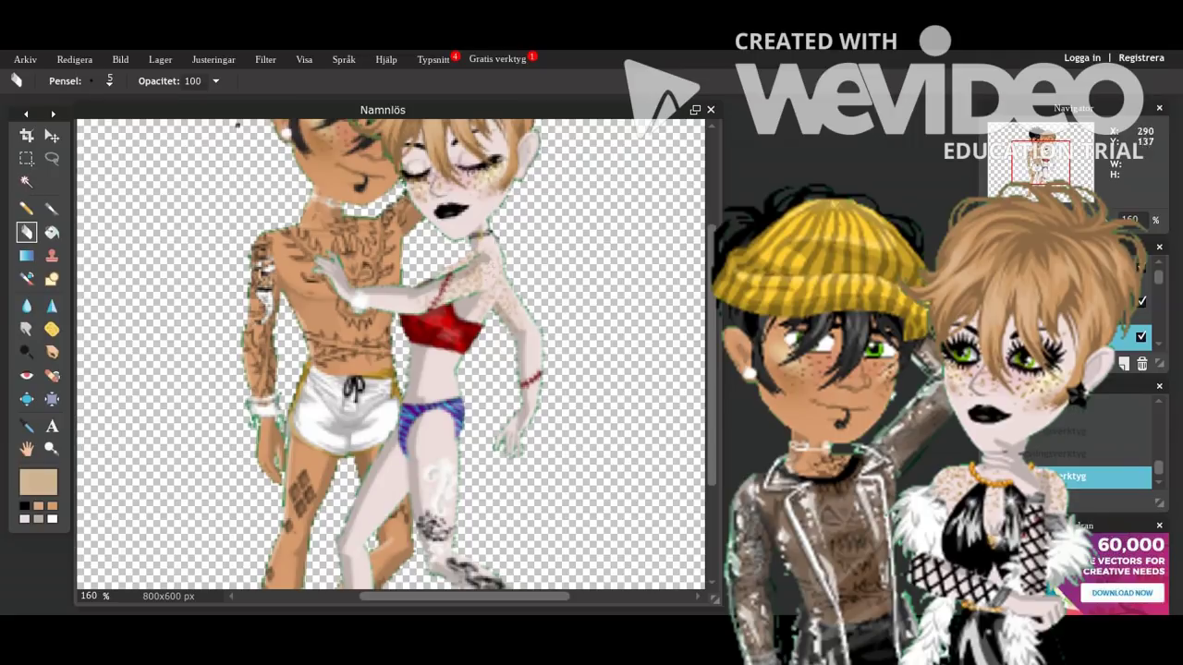
click(79, 60)
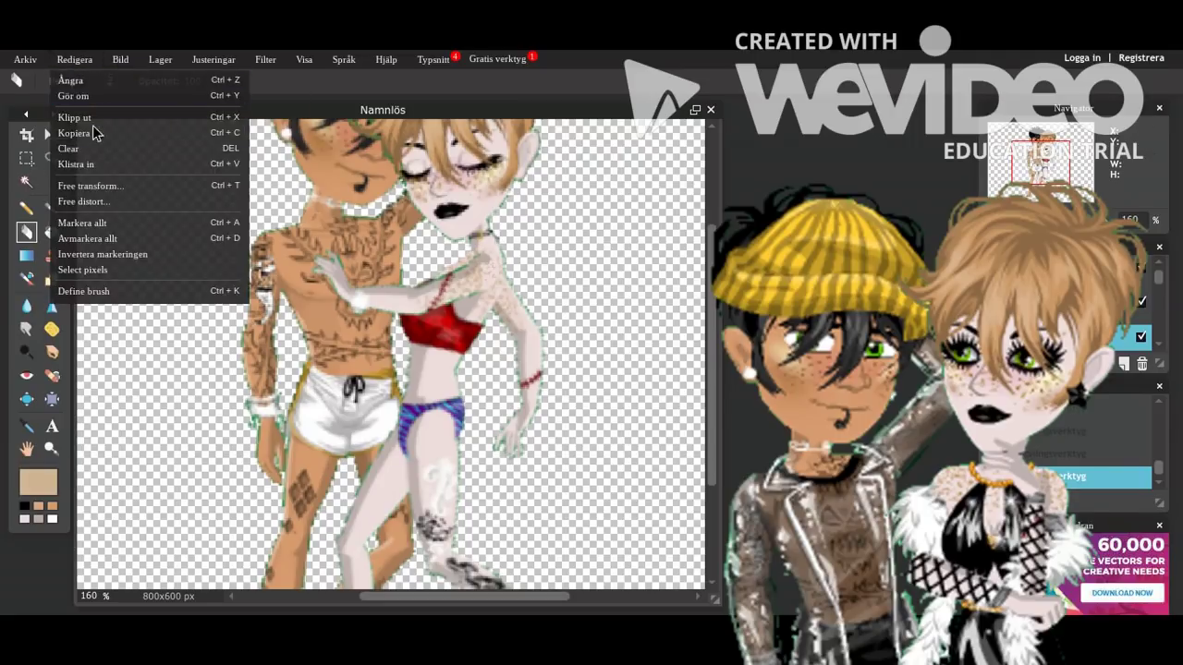
click(50, 159)
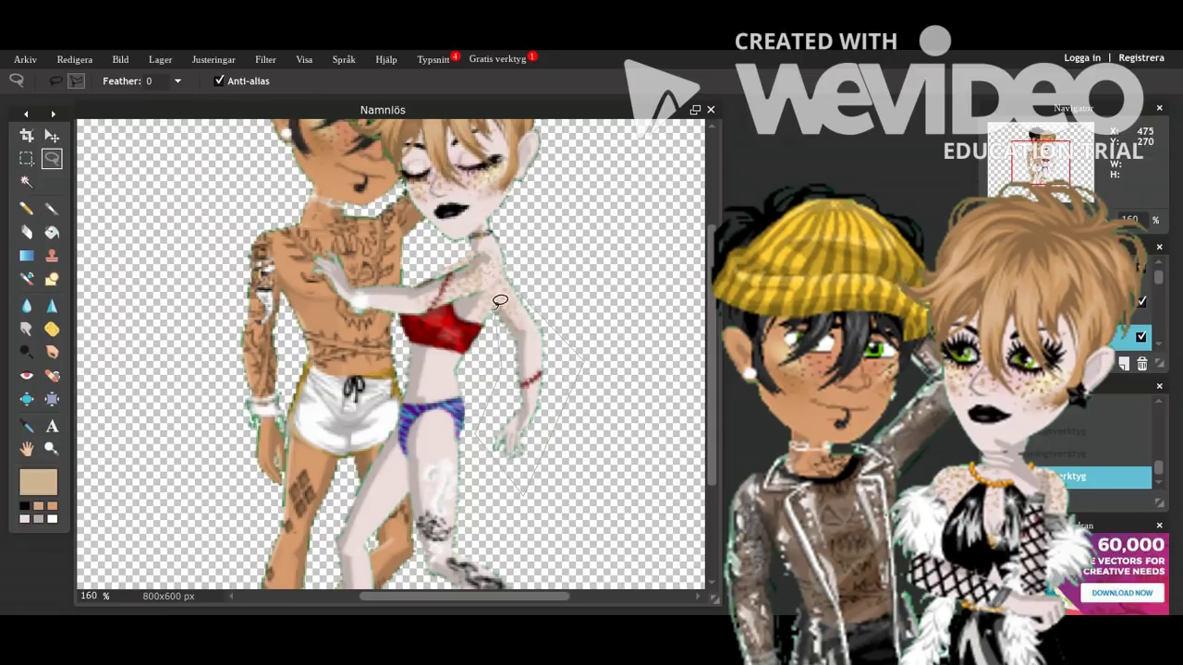
click(504, 276)
click(77, 61)
click(89, 132)
click(81, 62)
click(100, 117)
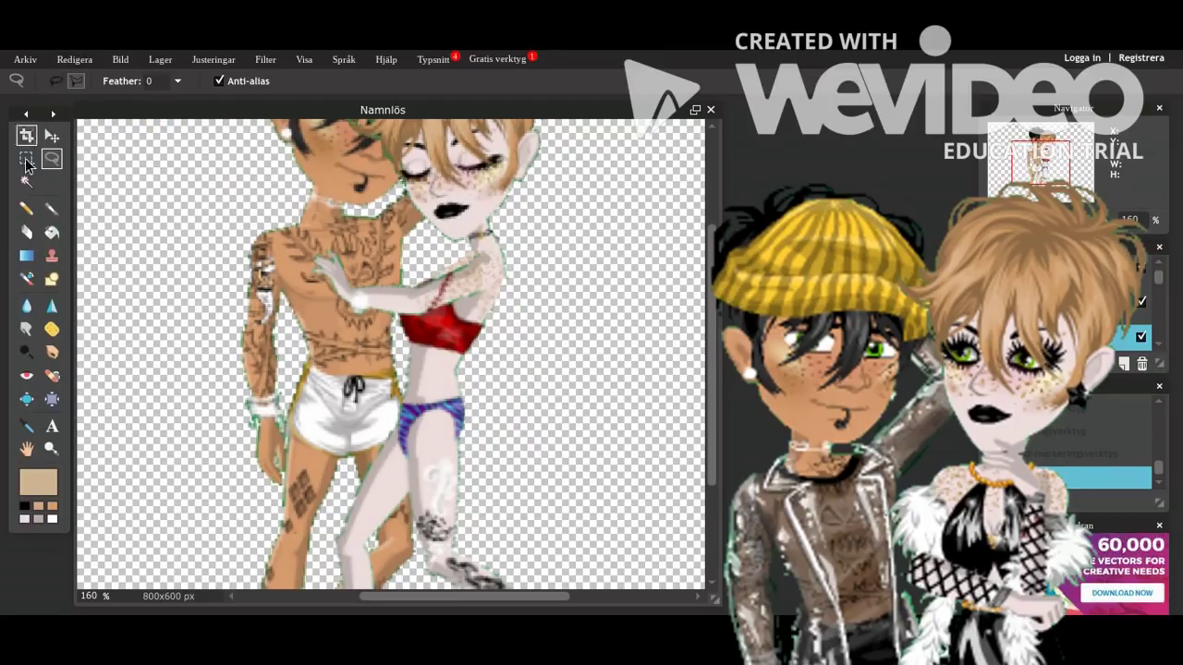
click(26, 232)
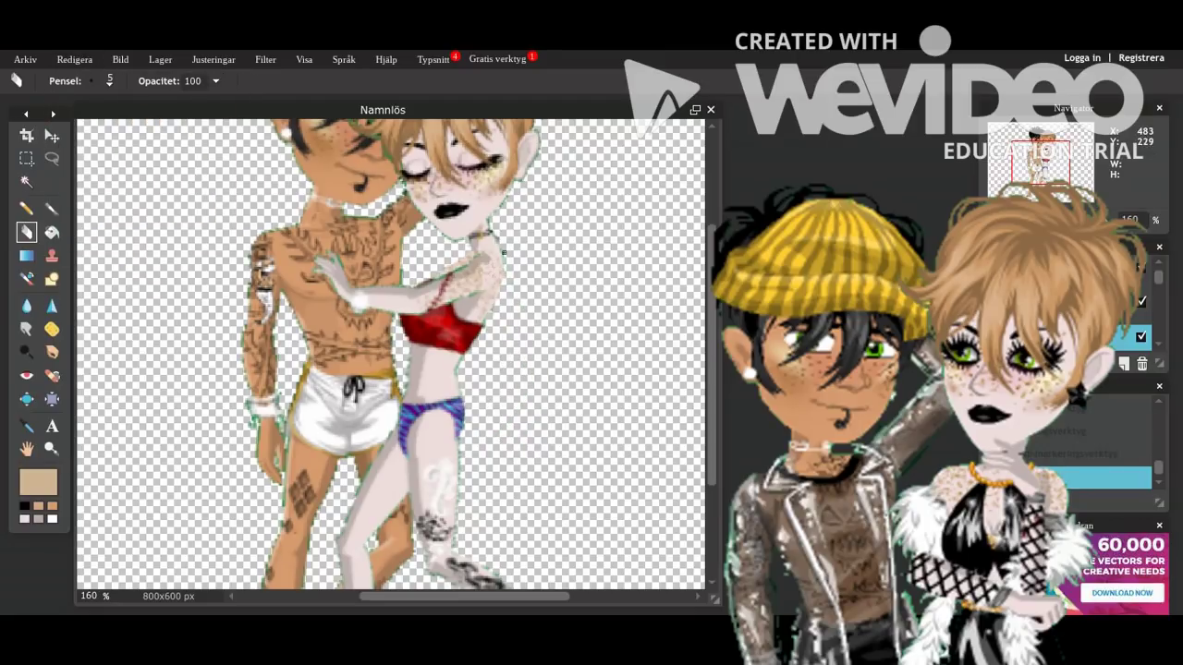
click(507, 279)
Paste the woman's cut arm as its own layer, place it behind her body and position it at her shoulder.
click(1053, 309)
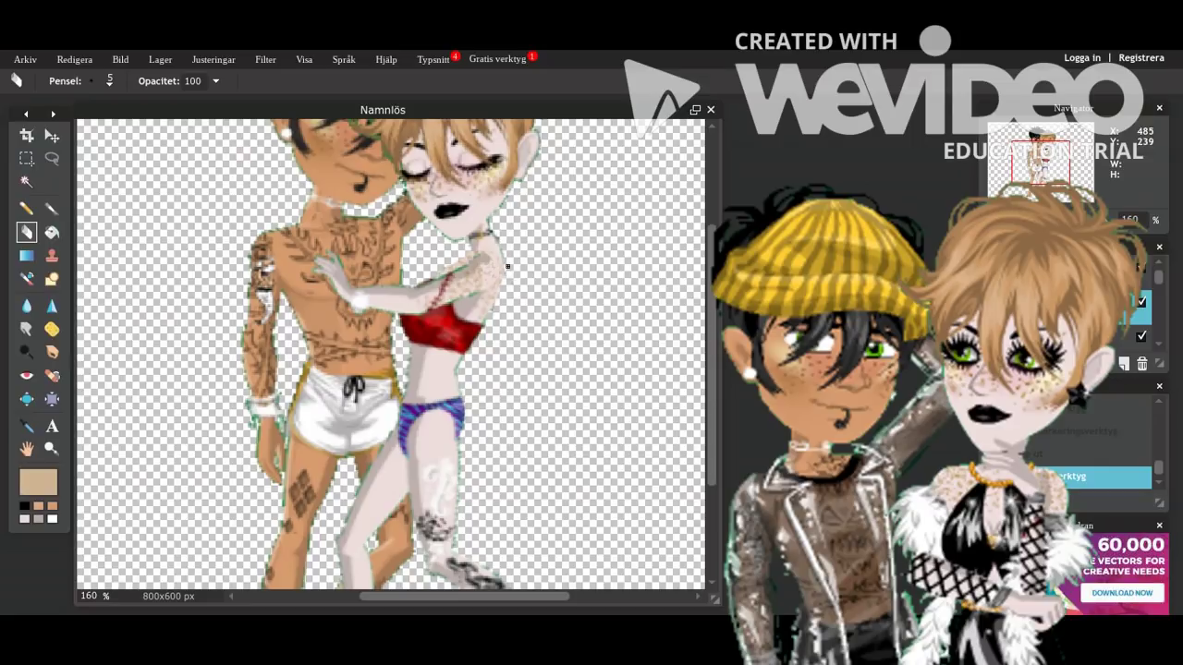
click(144, 66)
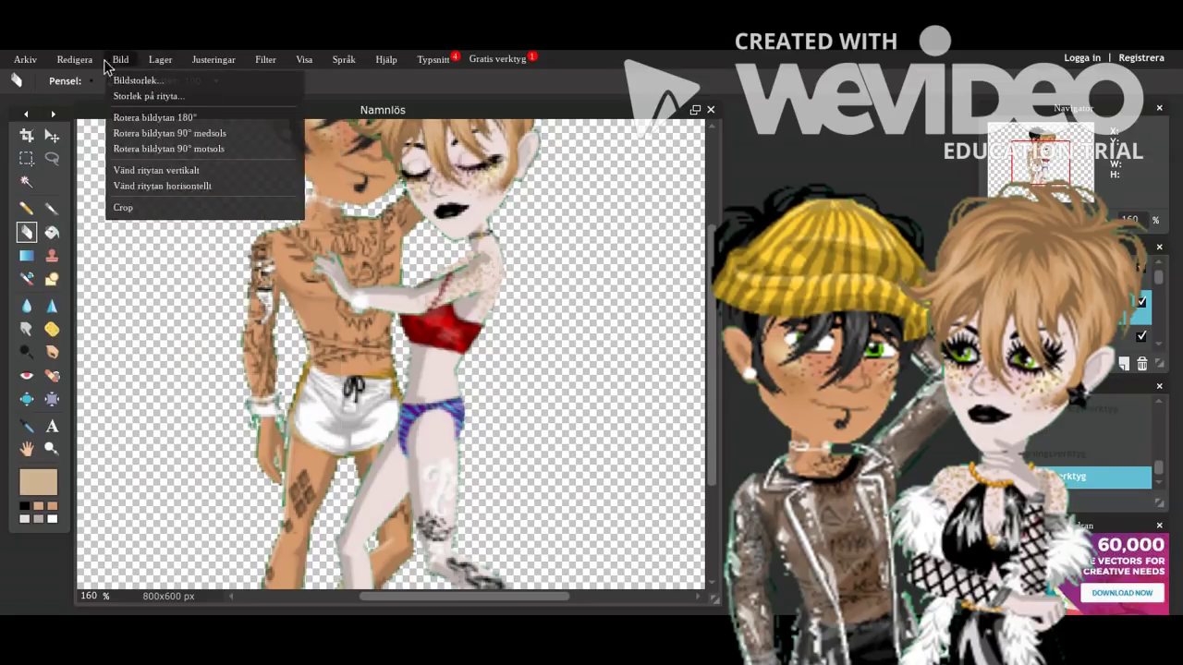
mouse_move(88, 65)
click(87, 162)
click(51, 135)
drag(552, 296, 681, 316)
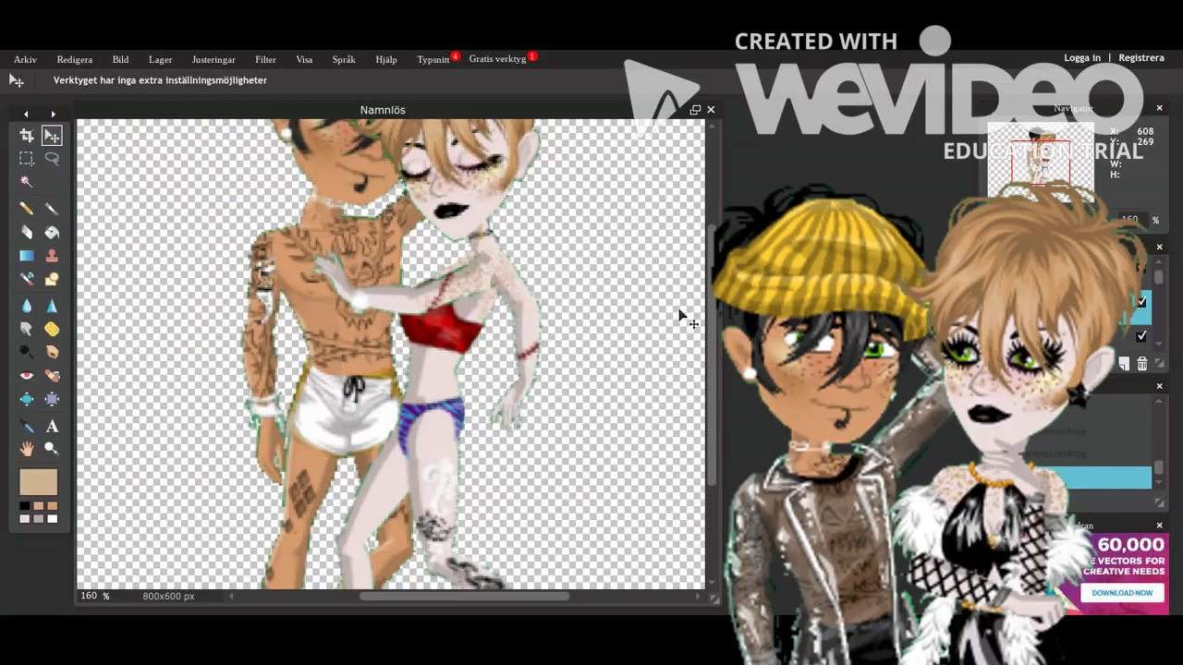
click(1157, 345)
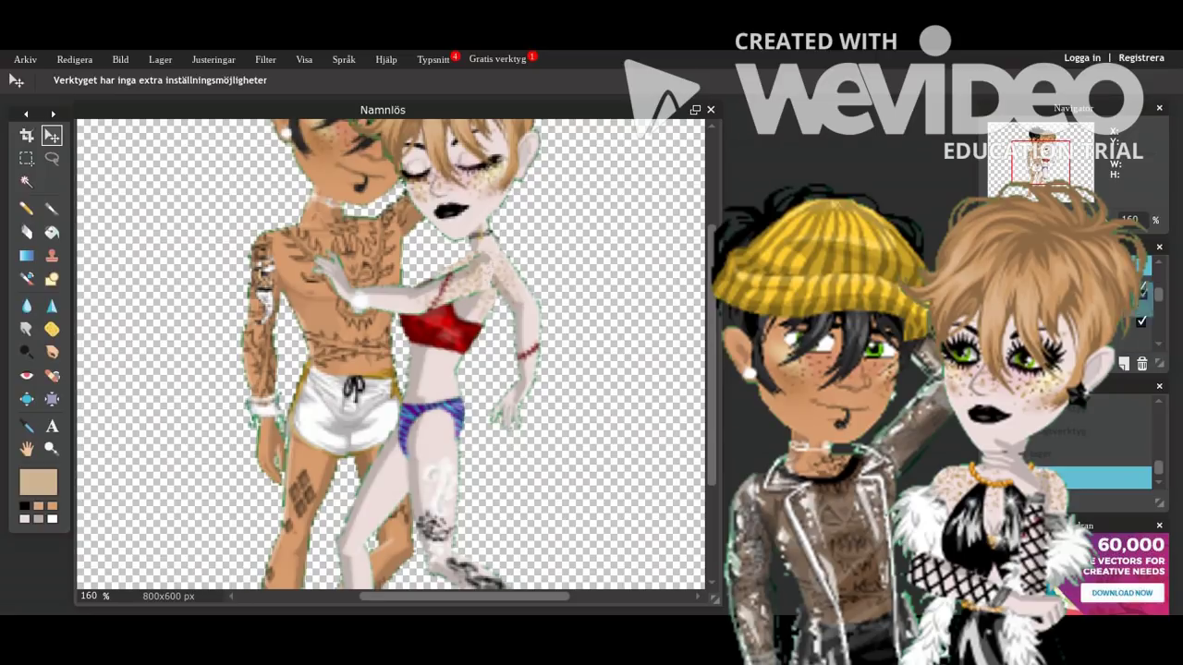
drag(602, 336, 571, 314)
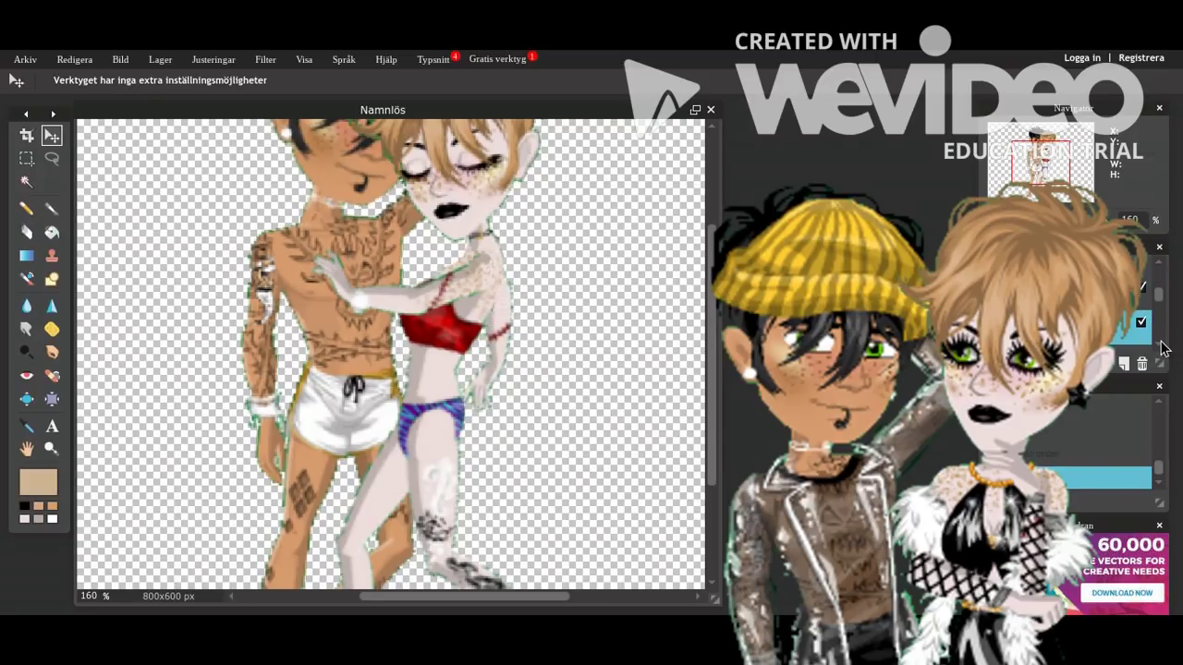
scroll(1162, 349, up, 1)
Free transform the woman's pasted arm, rotating it behind her body so that it reaches toward the man, and apply the change.
click(159, 59)
mouse_move(78, 60)
click(103, 185)
drag(498, 218, 536, 320)
drag(466, 287, 450, 277)
drag(519, 262, 532, 294)
drag(451, 307, 470, 273)
click(628, 287)
click(703, 281)
drag(525, 245, 453, 250)
click(621, 243)
click(542, 367)
Erase the man's rear leg from his body layer with a resized eraser brush.
drag(710, 428, 720, 516)
click(28, 232)
mouse_move(1157, 315)
mouse_down()
mouse_move(1162, 334)
mouse_move(1161, 317)
mouse_up()
click(1123, 310)
click(110, 84)
click(310, 118)
mouse_move(356, 518)
mouse_down()
mouse_move(335, 497)
mouse_move(386, 383)
mouse_move(380, 324)
mouse_up()
Lasso the man's remaining leg, copy and paste it as a new layer, and move the copy to the right.
click(52, 158)
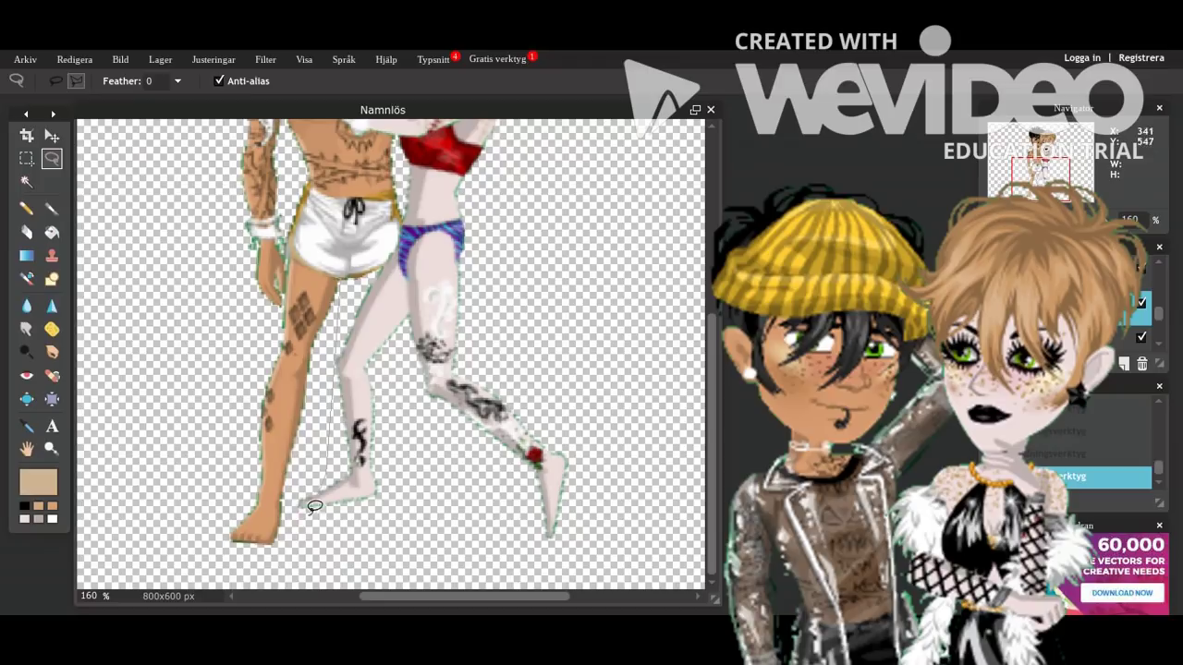
drag(292, 258, 324, 274)
click(74, 59)
click(75, 59)
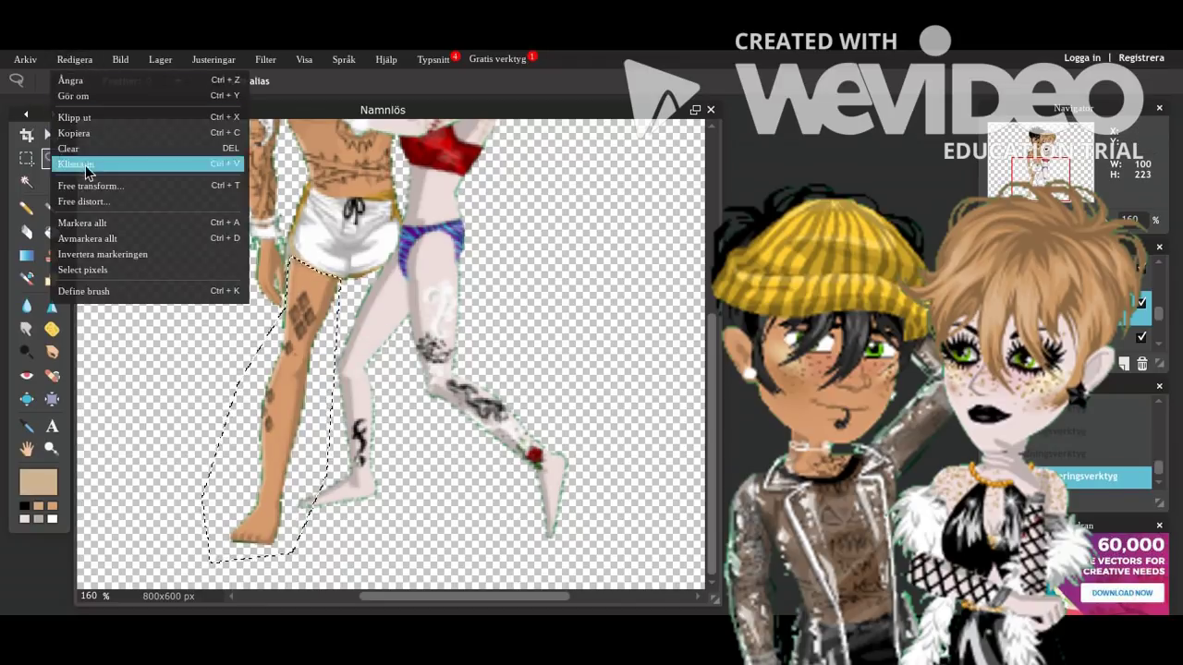
click(86, 166)
click(52, 135)
drag(446, 373, 513, 372)
Reorder the pasted leg layer to sit behind the man's shorts and the woman's leg, and adjust its position.
drag(1158, 306, 1161, 279)
drag(1117, 327, 1121, 270)
drag(481, 311, 476, 303)
click(1105, 337)
click(1161, 343)
drag(1123, 307, 1123, 348)
drag(497, 277, 492, 285)
Free transform the man's copied leg, mirroring it horizontally and tilting it to fit under his shorts as the second leg.
click(66, 60)
click(91, 185)
drag(291, 396, 398, 395)
drag(324, 297, 379, 301)
drag(463, 541, 443, 542)
drag(403, 485, 391, 487)
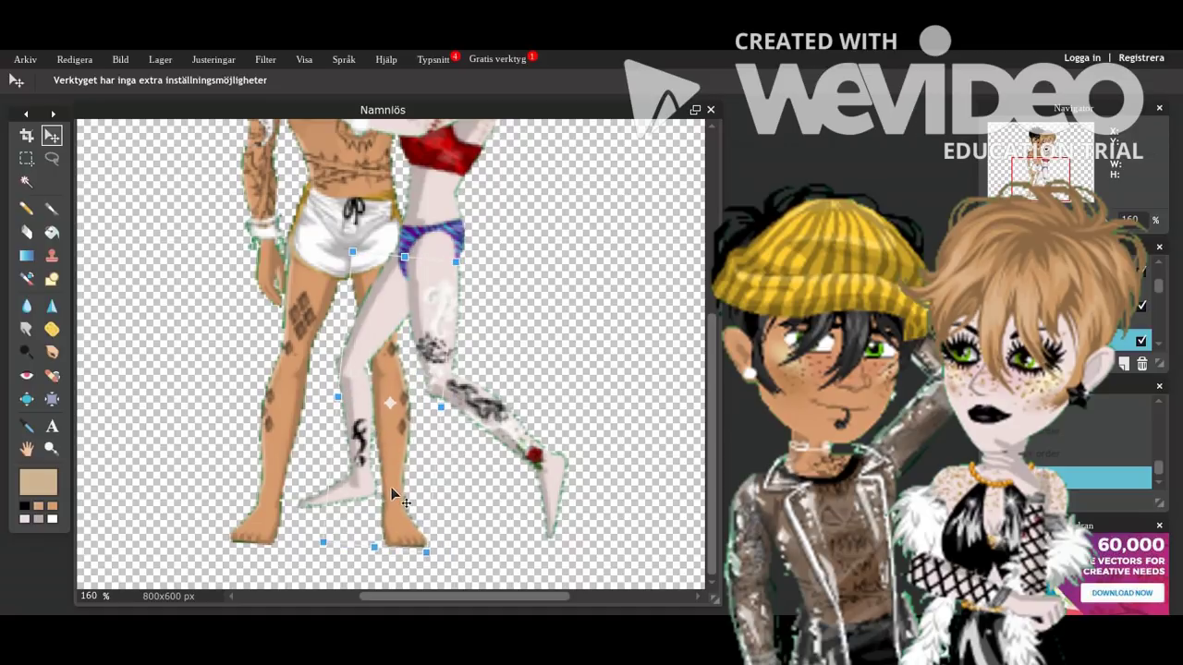
key(Return)
Try to lasso the woman's raised lower leg below the knee, cut it out and paste it as a separate layer.
click(1098, 312)
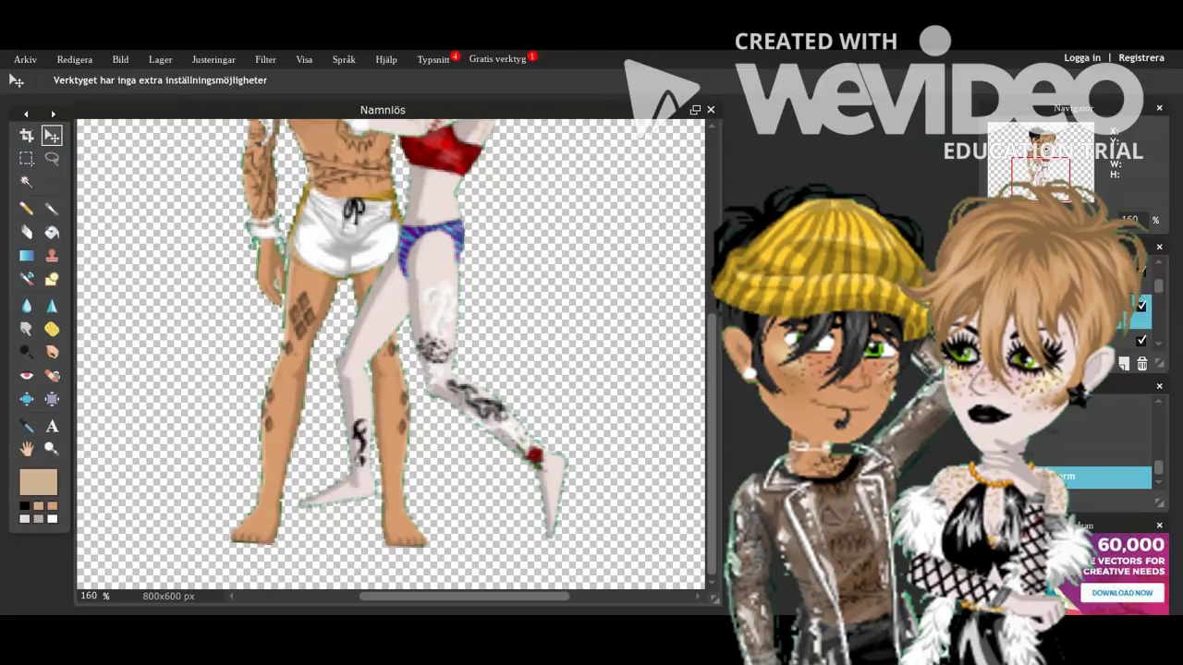
click(51, 159)
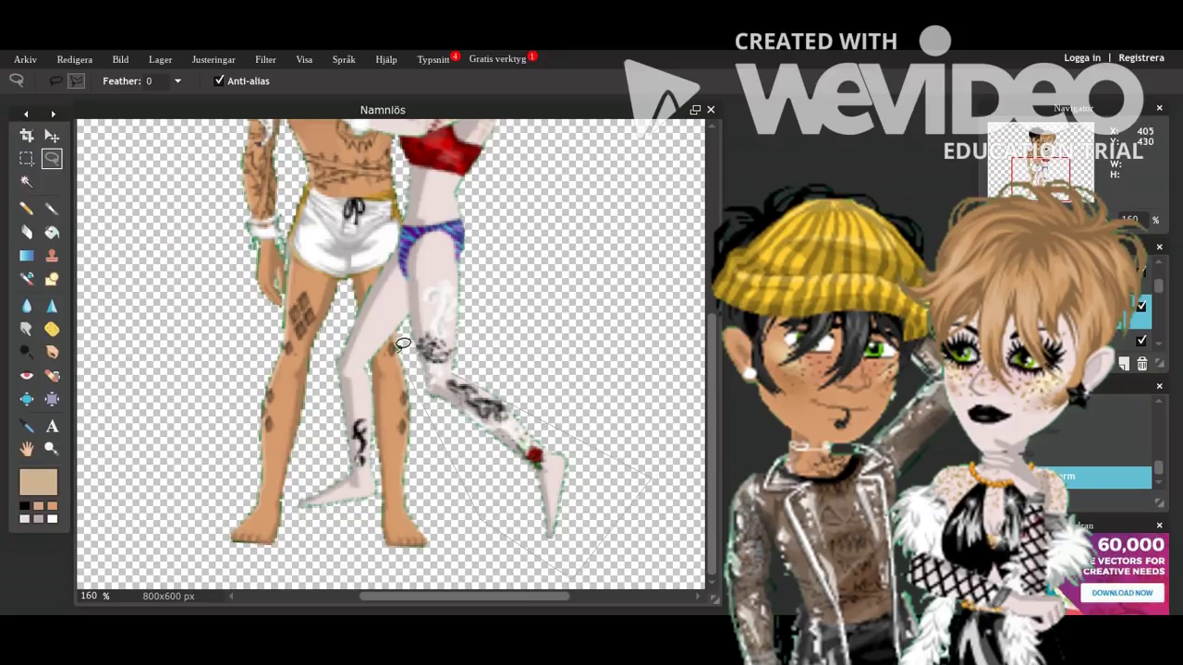
click(452, 369)
click(413, 397)
click(74, 59)
click(93, 135)
click(76, 60)
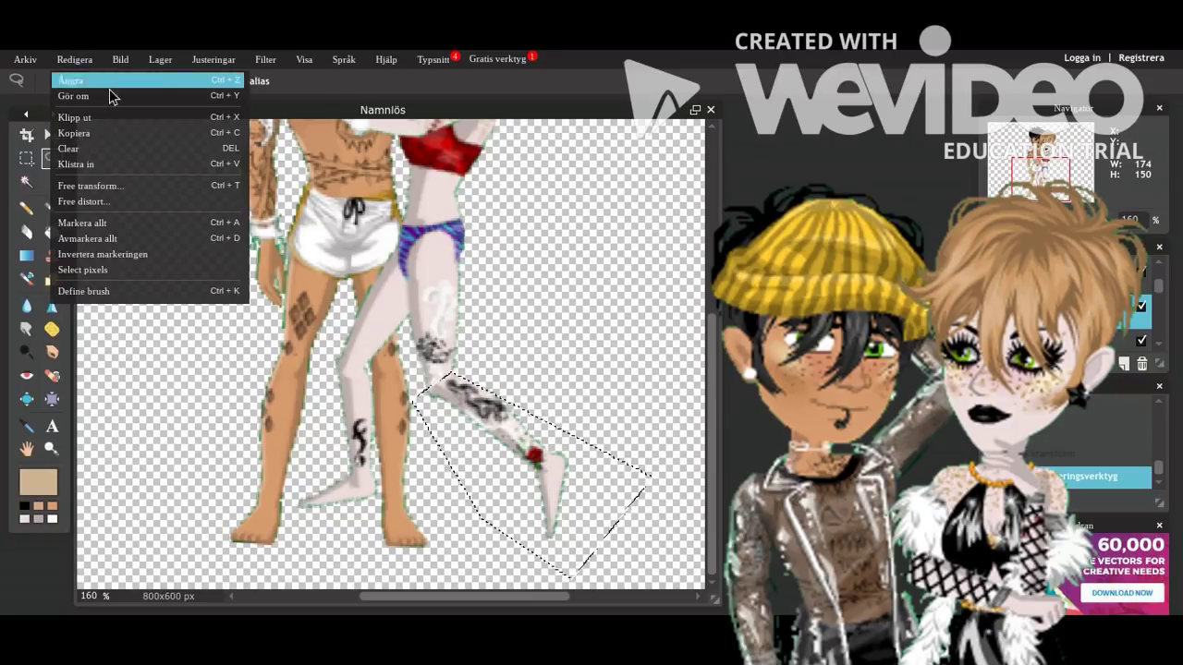
click(103, 117)
click(83, 62)
click(106, 147)
Try to free transform the woman's pasted lower leg, rotating it downward and aligning it with her knee.
click(89, 64)
click(105, 187)
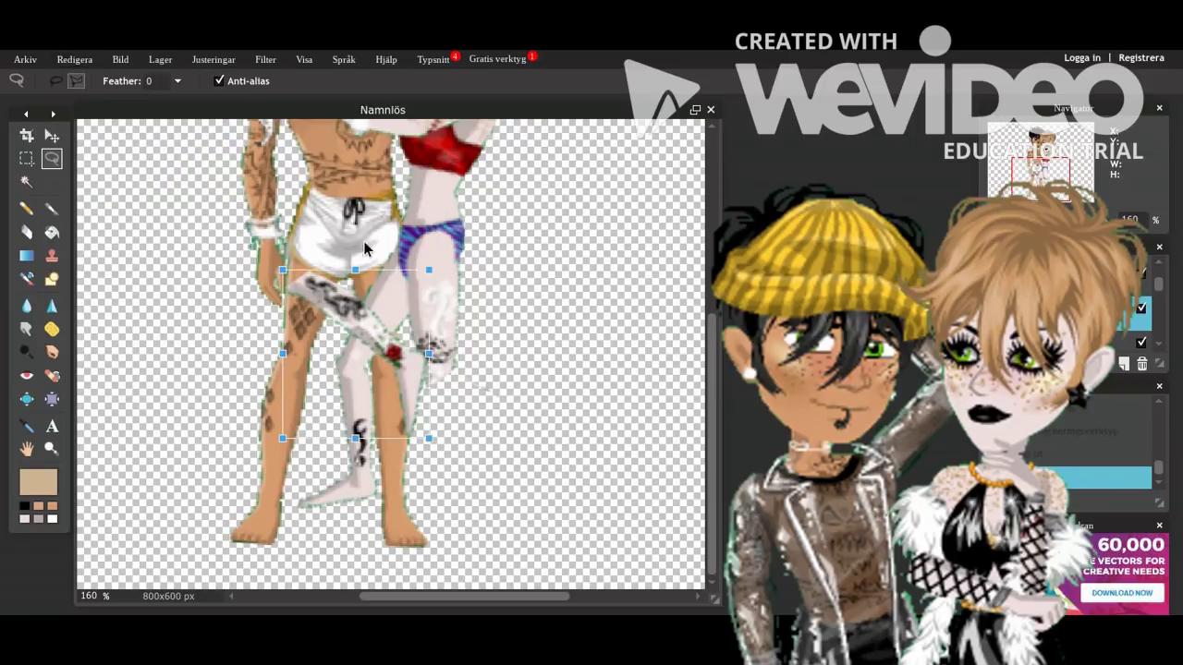
drag(438, 253, 493, 344)
drag(389, 331, 478, 443)
mouse_move(543, 412)
mouse_down()
mouse_move(564, 498)
mouse_move(558, 415)
mouse_up()
drag(476, 425, 489, 420)
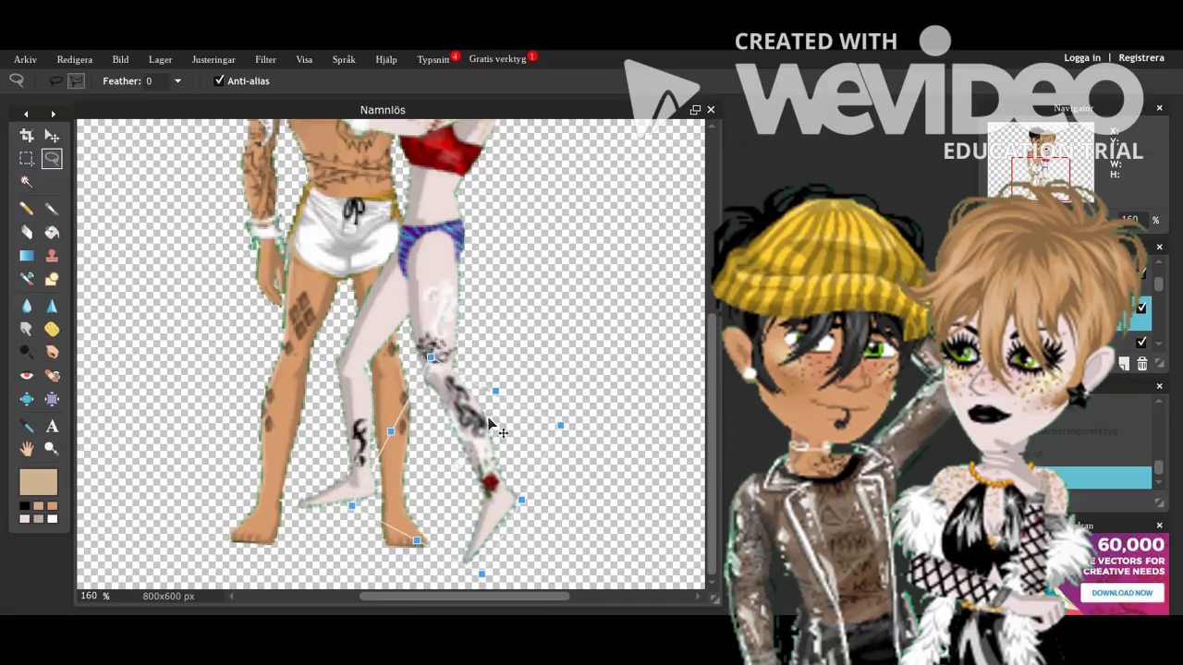
Discard the lower leg transform, undo its paste and cut, and switch the lasso to freehand mode.
click(557, 375)
click(595, 369)
key(ctrl+z)
key(ctrl+z)
click(585, 372)
click(55, 82)
click(648, 274)
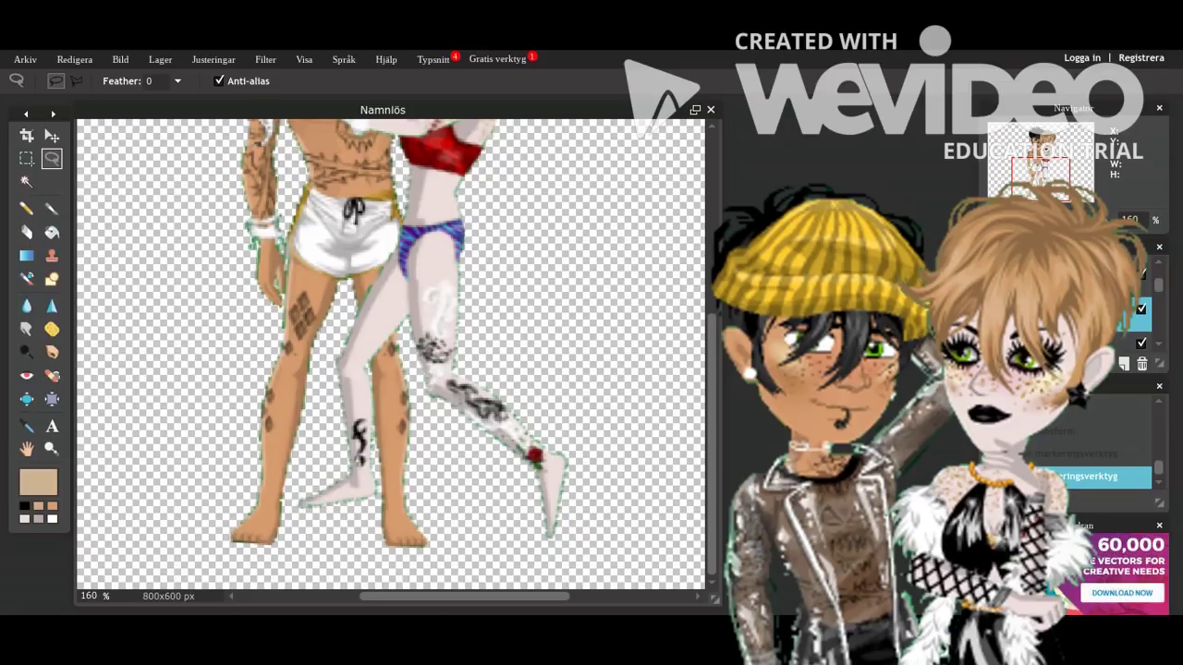
Sample the woman's skin colour and paint over the edge above her briefs with a size 9 brush.
click(1031, 220)
scroll(394, 353, up, 5)
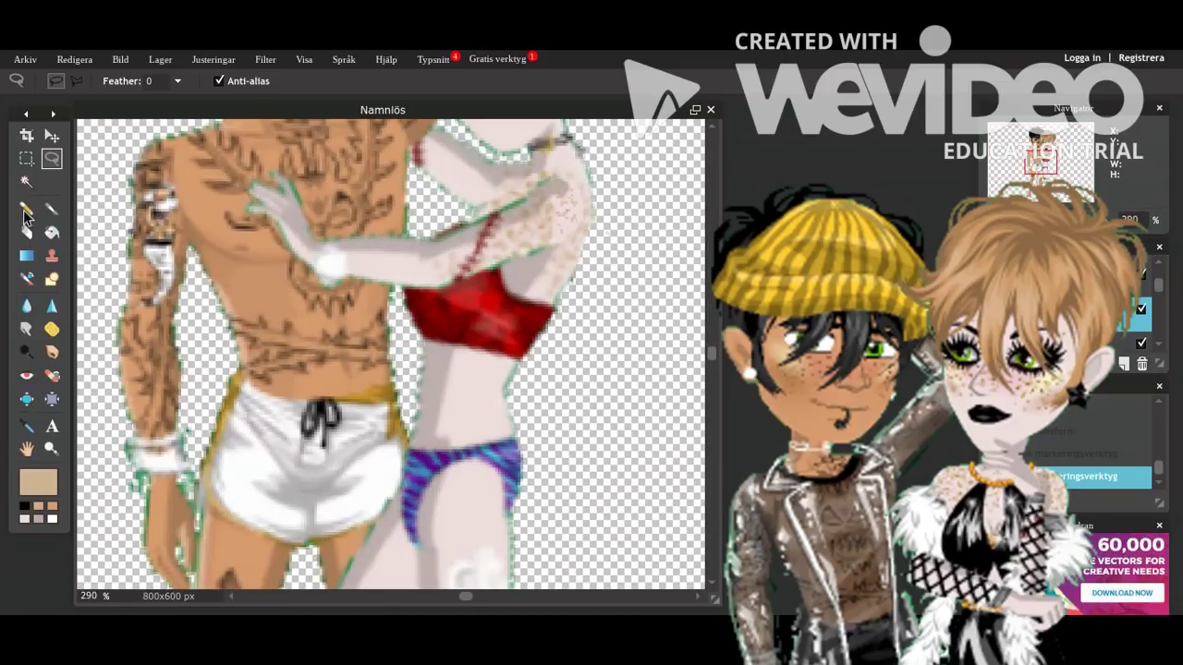
click(52, 208)
click(113, 85)
click(159, 122)
click(444, 436)
key(ctrl+z)
click(27, 426)
click(495, 376)
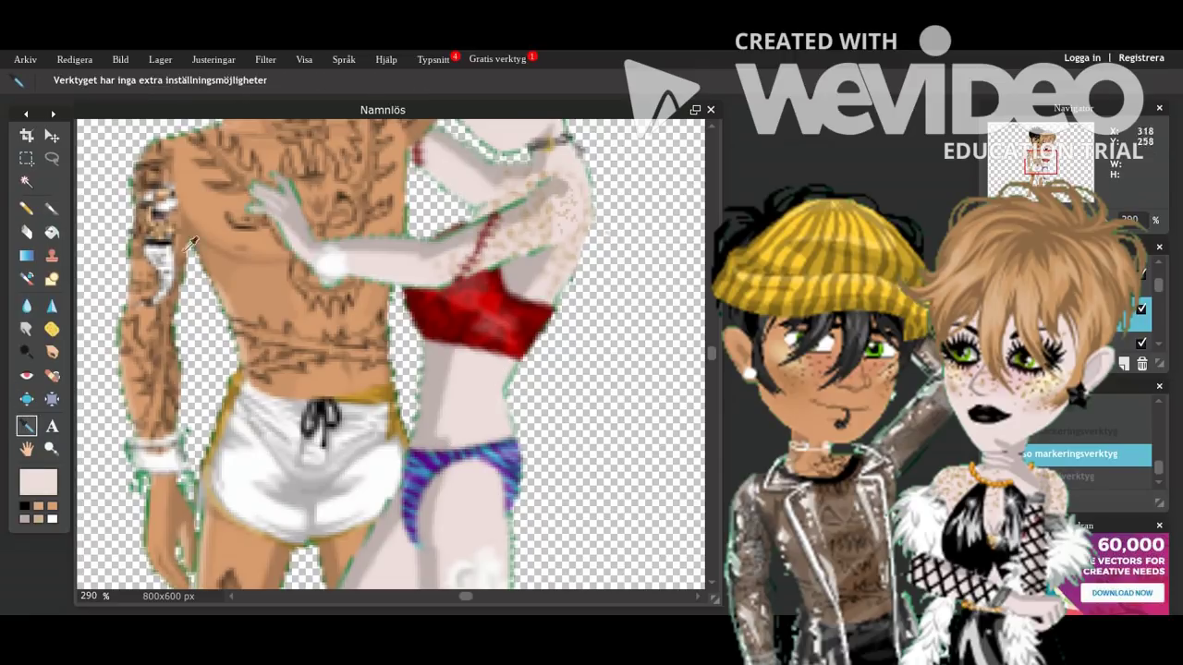
key(b)
click(443, 438)
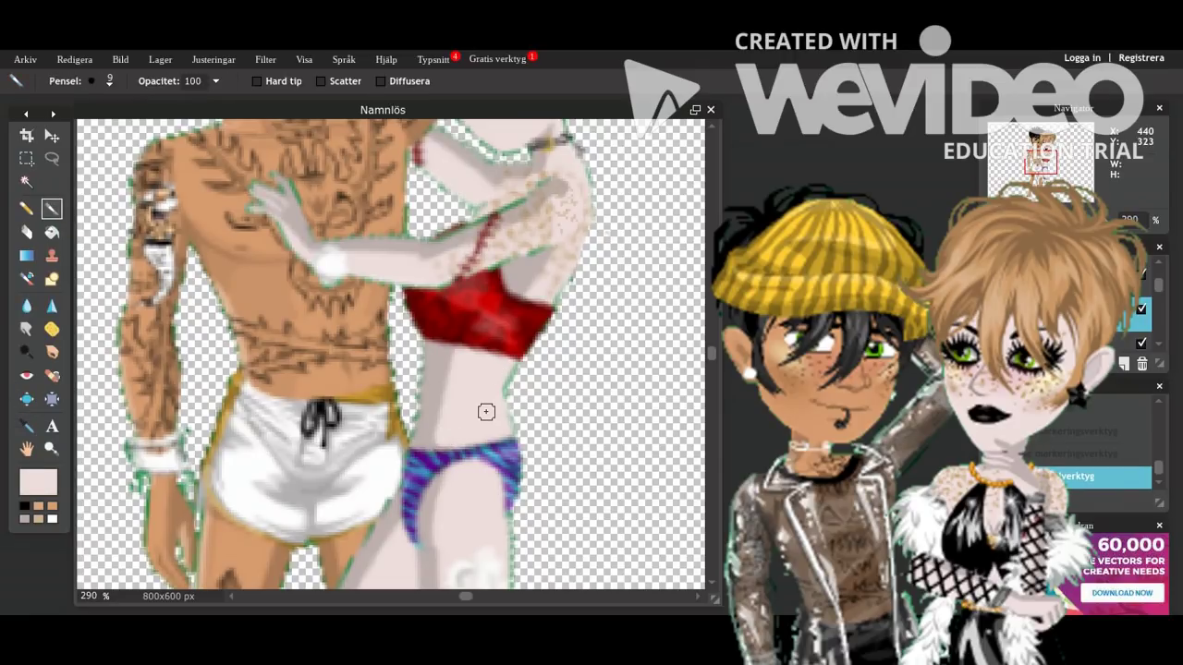
Try to copy and paste the man's hanging forearm from the current layer using a freehand lasso selection.
scroll(391, 354, down, 5)
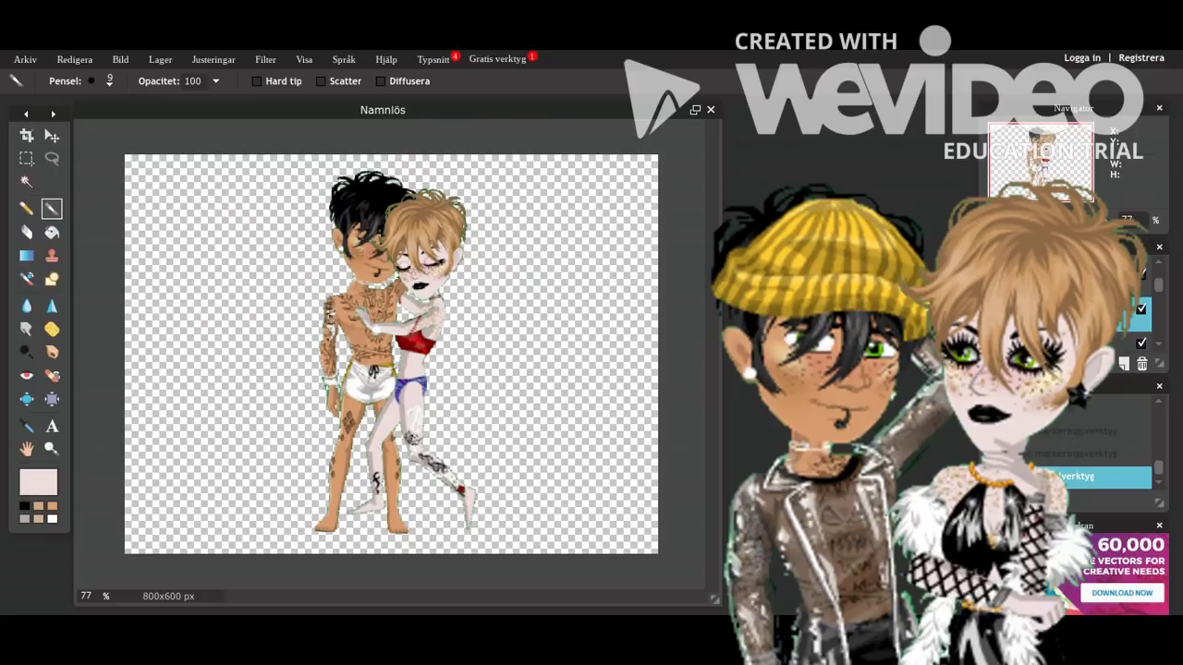
key(l)
scroll(394, 351, up, 3)
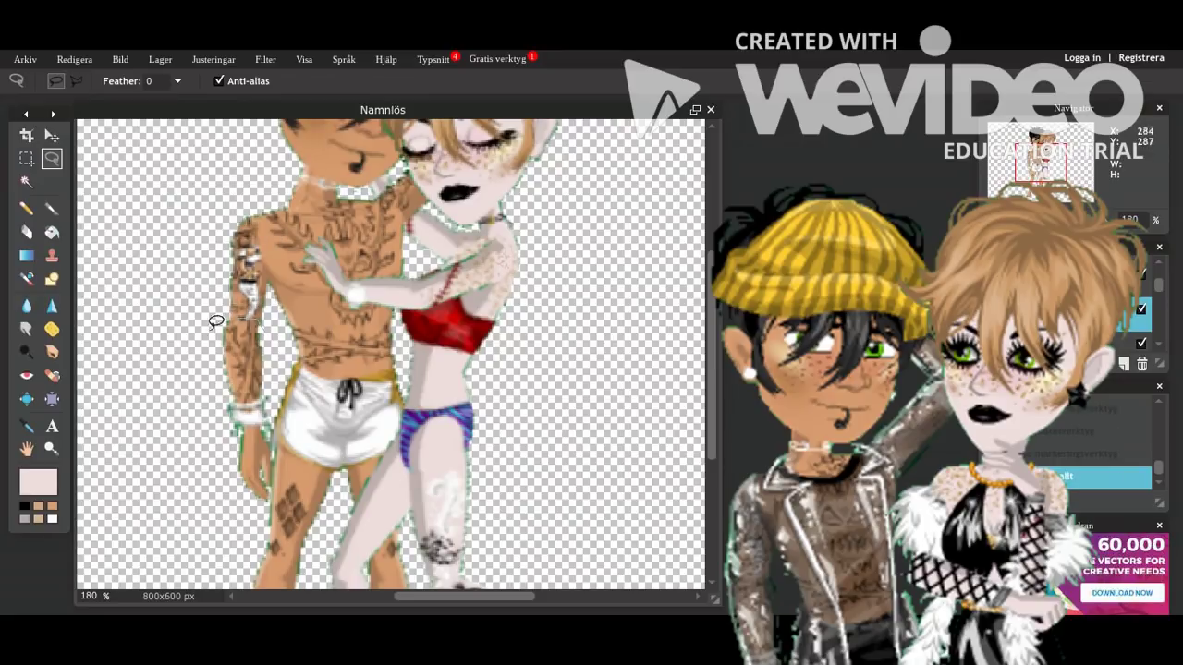
drag(274, 394, 258, 323)
click(77, 60)
click(93, 132)
click(78, 60)
click(92, 164)
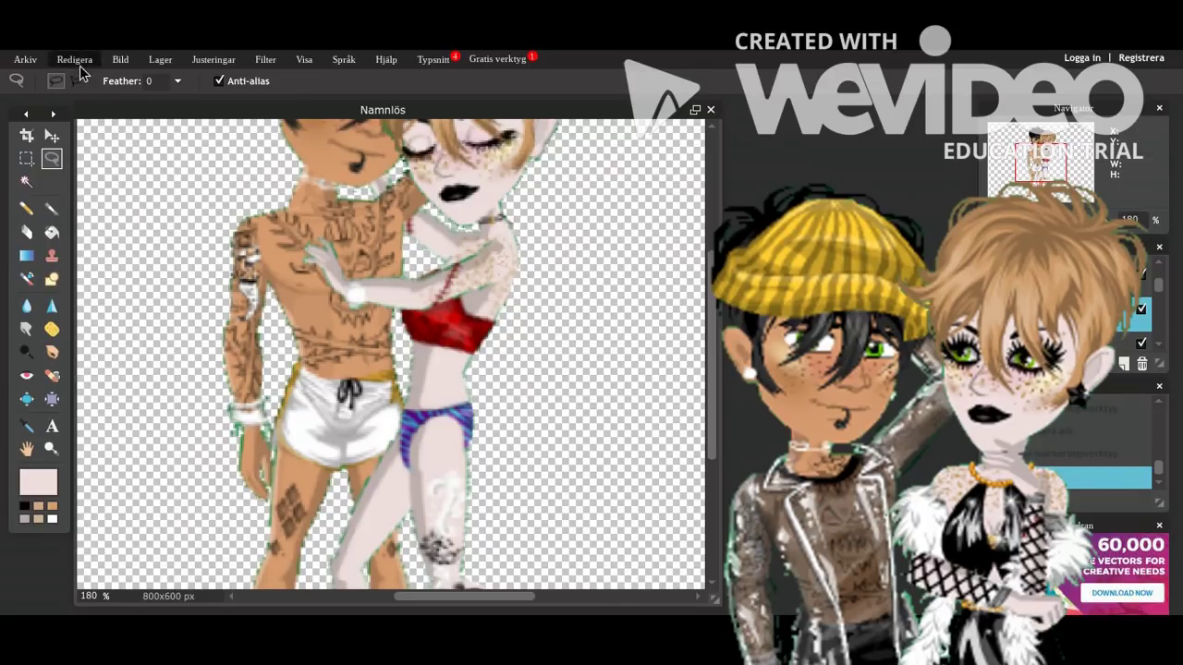
Select the man's body layer, lasso his hanging forearm, and cut and paste it as a separate layer.
scroll(1118, 339, down, 1)
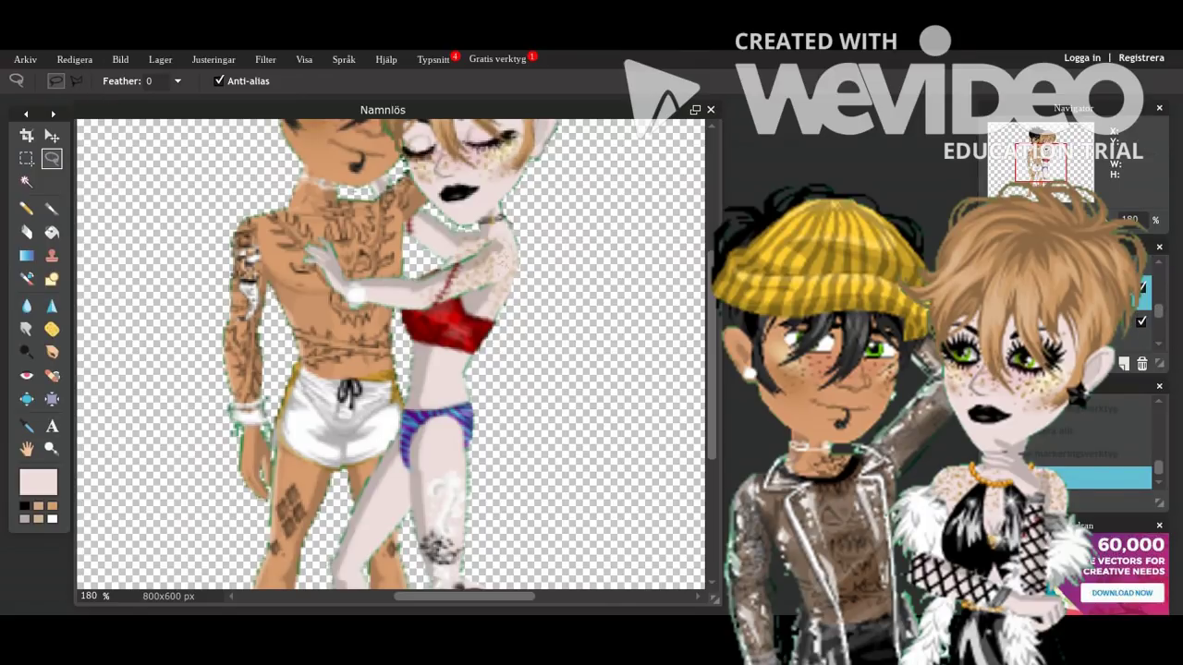
click(1072, 327)
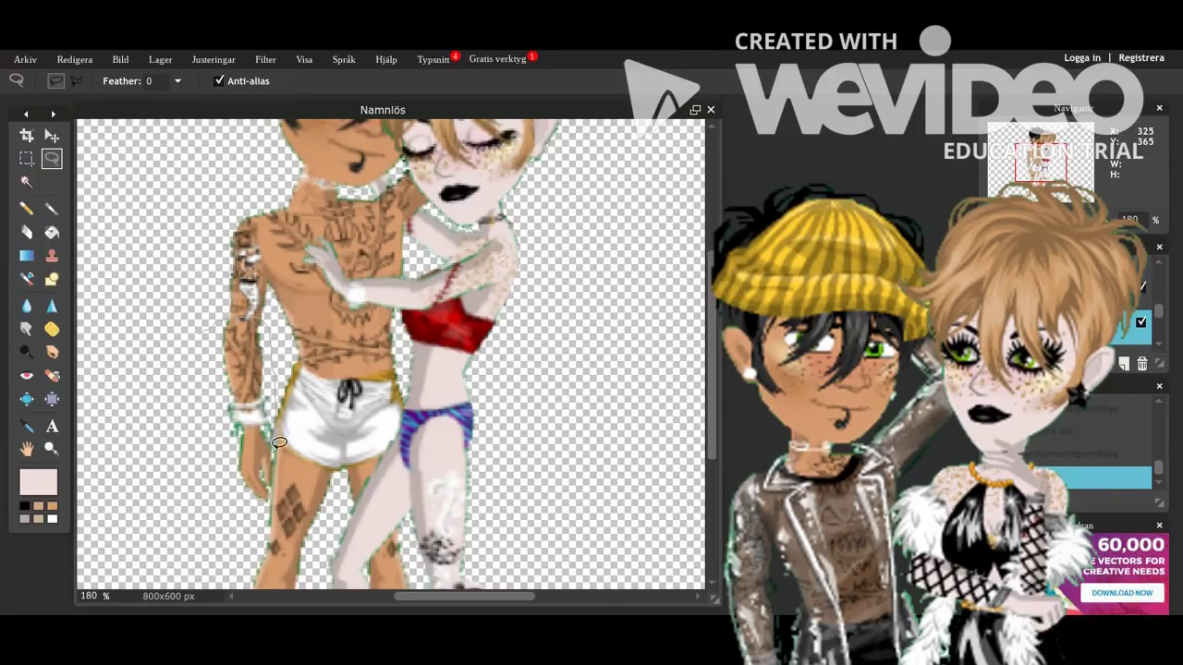
click(74, 58)
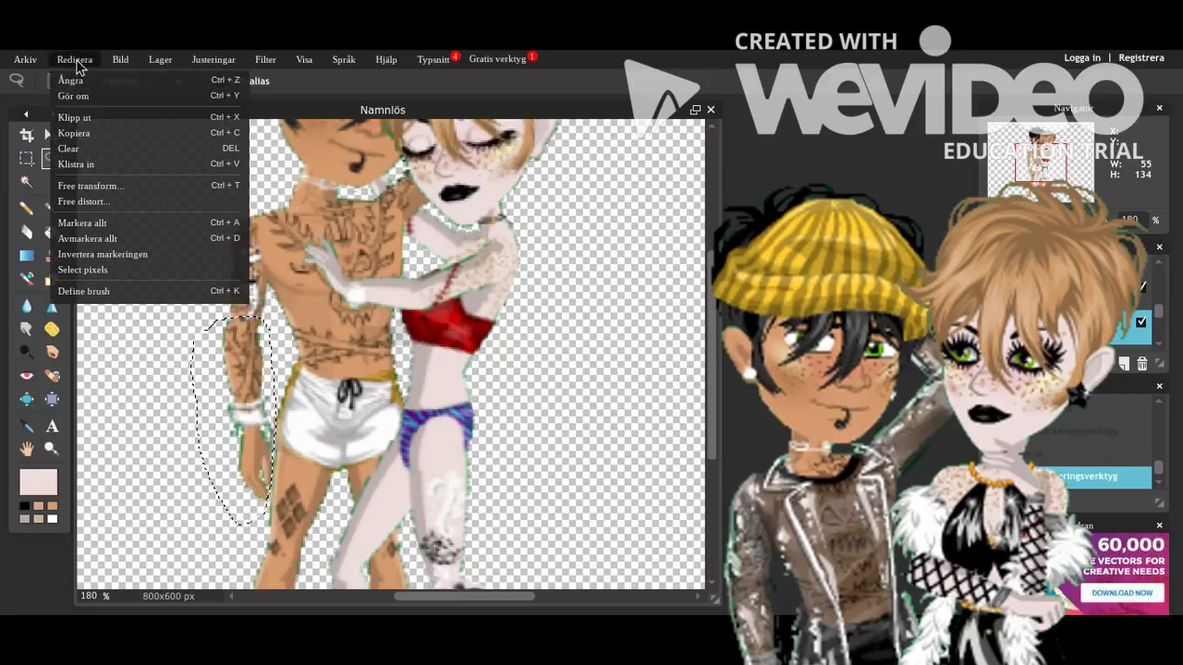
click(97, 120)
click(74, 59)
click(87, 148)
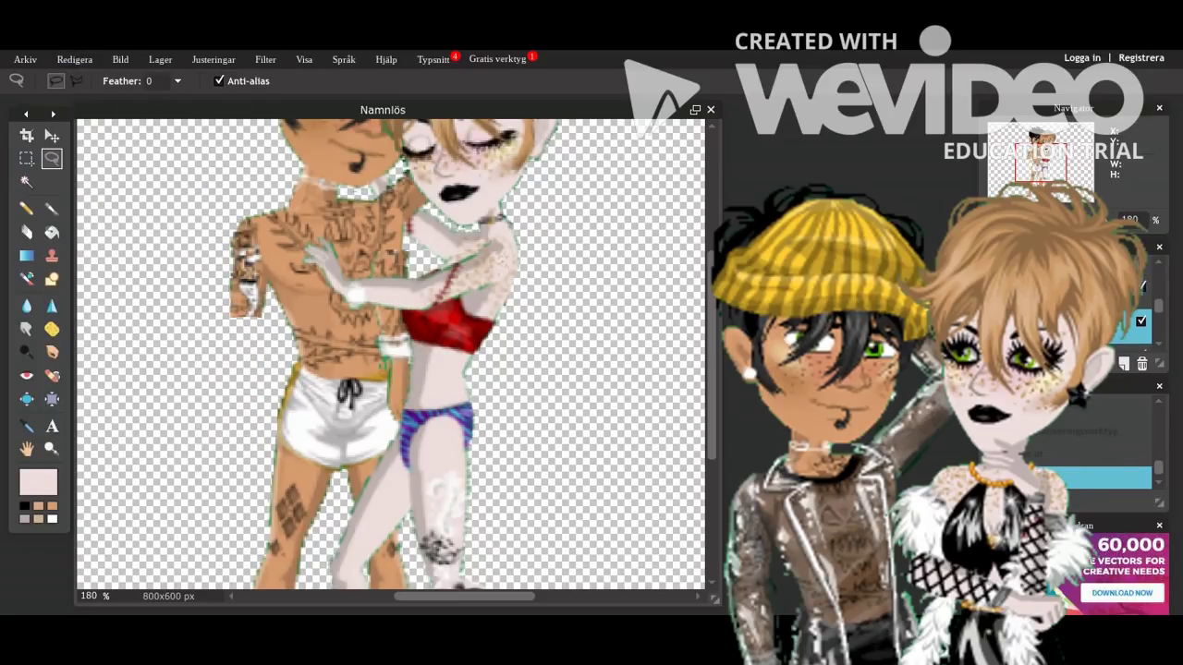
Move the pasted forearm layer up the layer stack and position it beneath the man's upper arm.
click(1160, 262)
drag(1119, 347, 1116, 270)
click(52, 136)
drag(401, 308, 256, 368)
Try to rotate the man's pasted forearm inward across his waist with Free Transform.
click(74, 59)
click(127, 187)
click(247, 283)
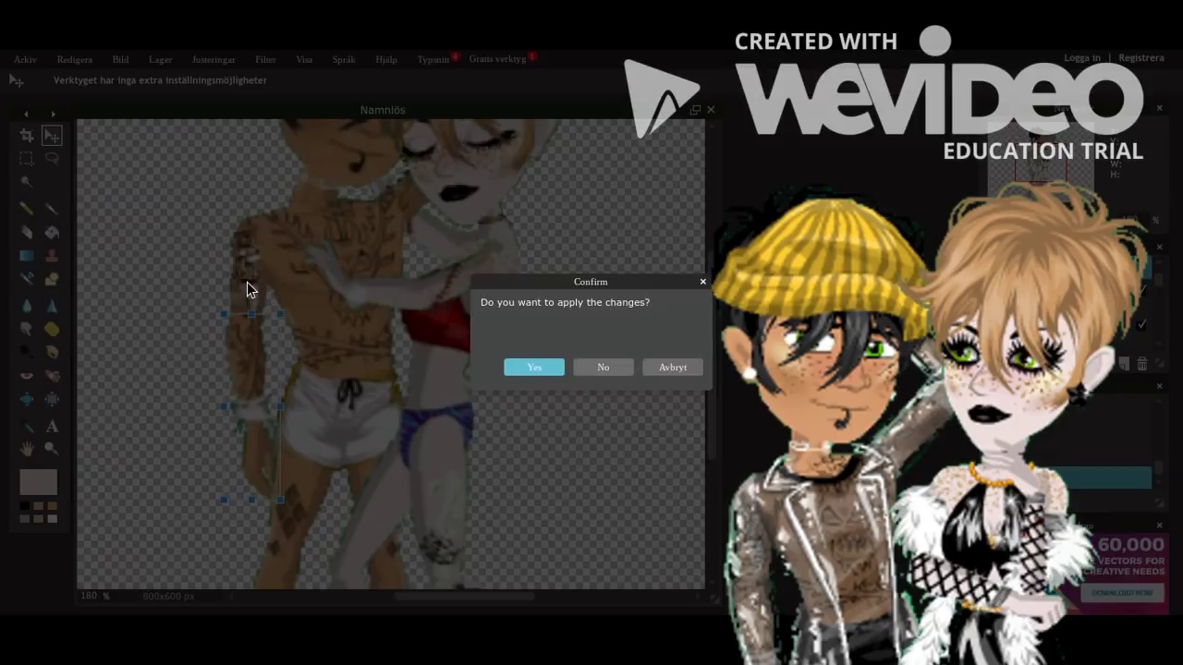
click(705, 281)
drag(210, 297, 164, 299)
drag(231, 381, 294, 349)
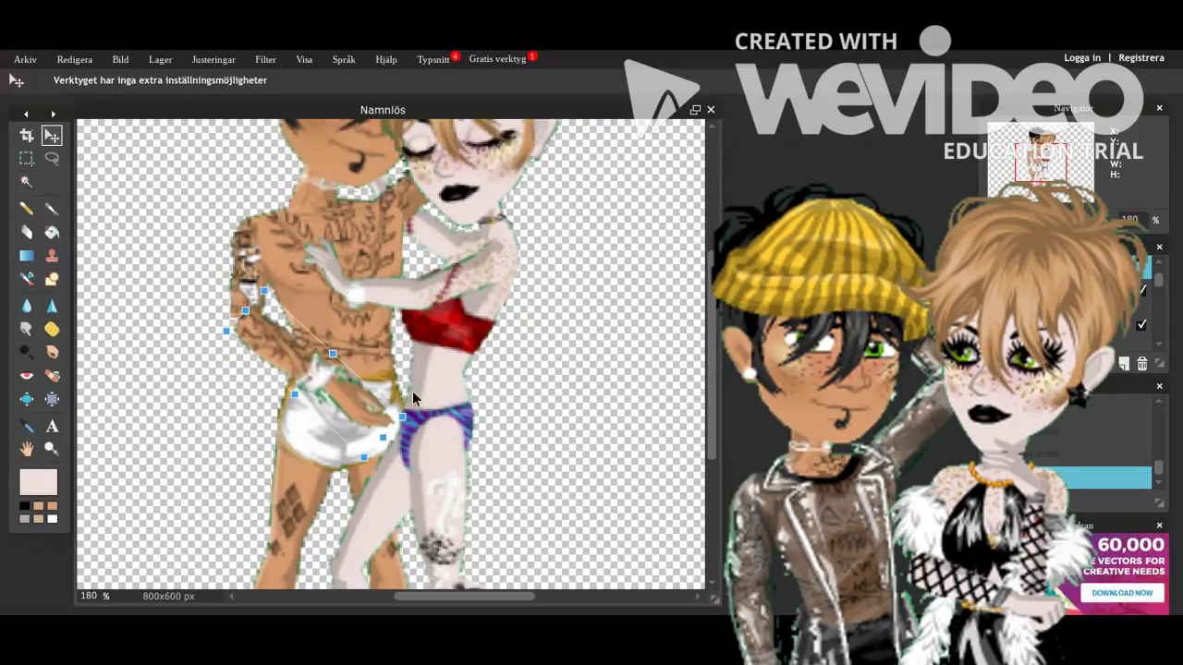
drag(412, 393, 400, 423)
drag(340, 389, 319, 403)
drag(378, 452, 347, 473)
click(259, 496)
click(609, 365)
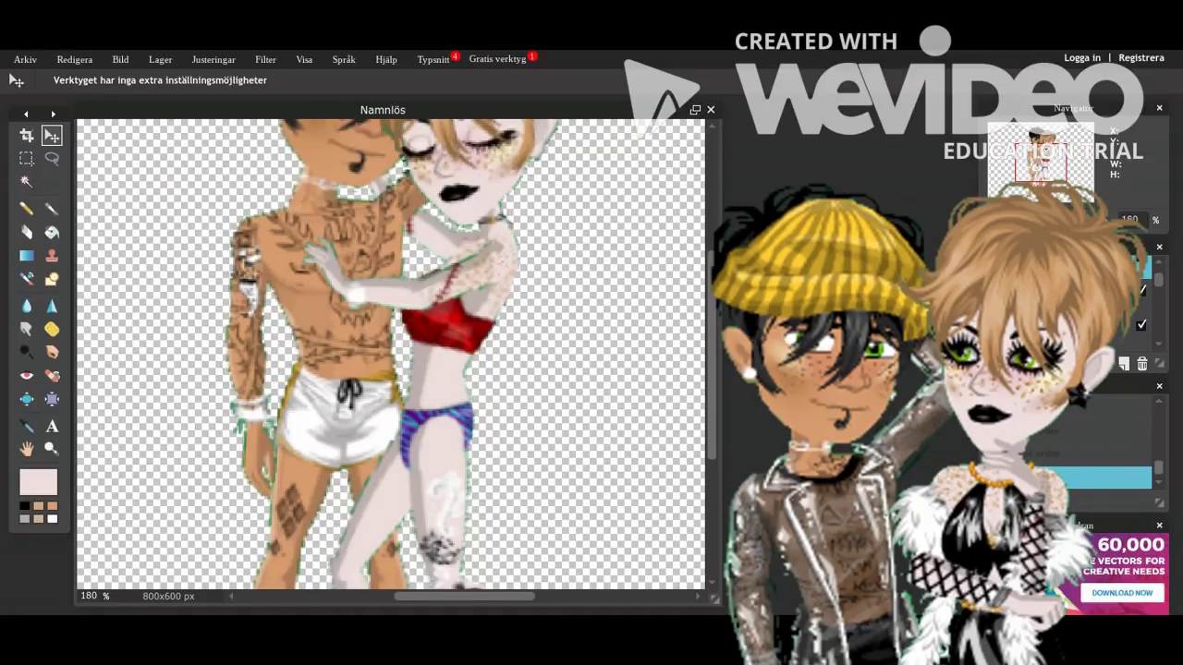
Paint the bottom layer behind the couple solid bright green with a size 200 brush and save the image.
scroll(609, 365, down, 1)
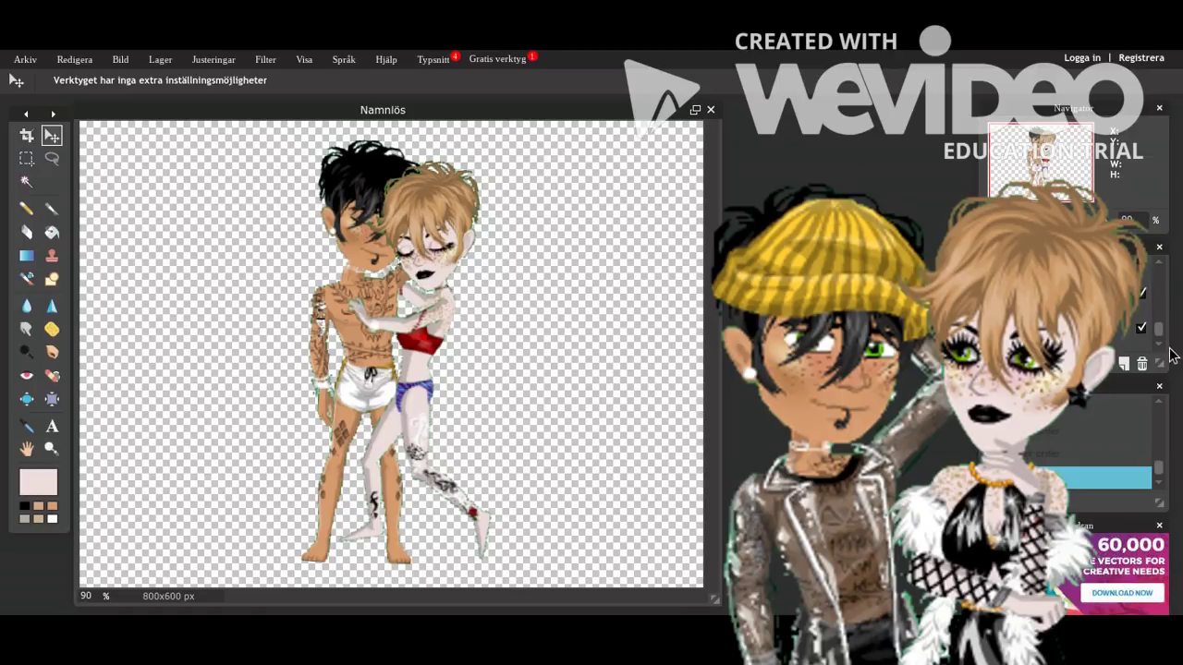
click(51, 208)
click(100, 80)
click(39, 482)
drag(521, 269, 546, 262)
click(776, 451)
mouse_move(592, 166)
mouse_down()
mouse_move(616, 264)
mouse_move(499, 582)
mouse_move(201, 395)
mouse_move(198, 92)
mouse_move(211, 259)
mouse_move(458, 353)
mouse_up()
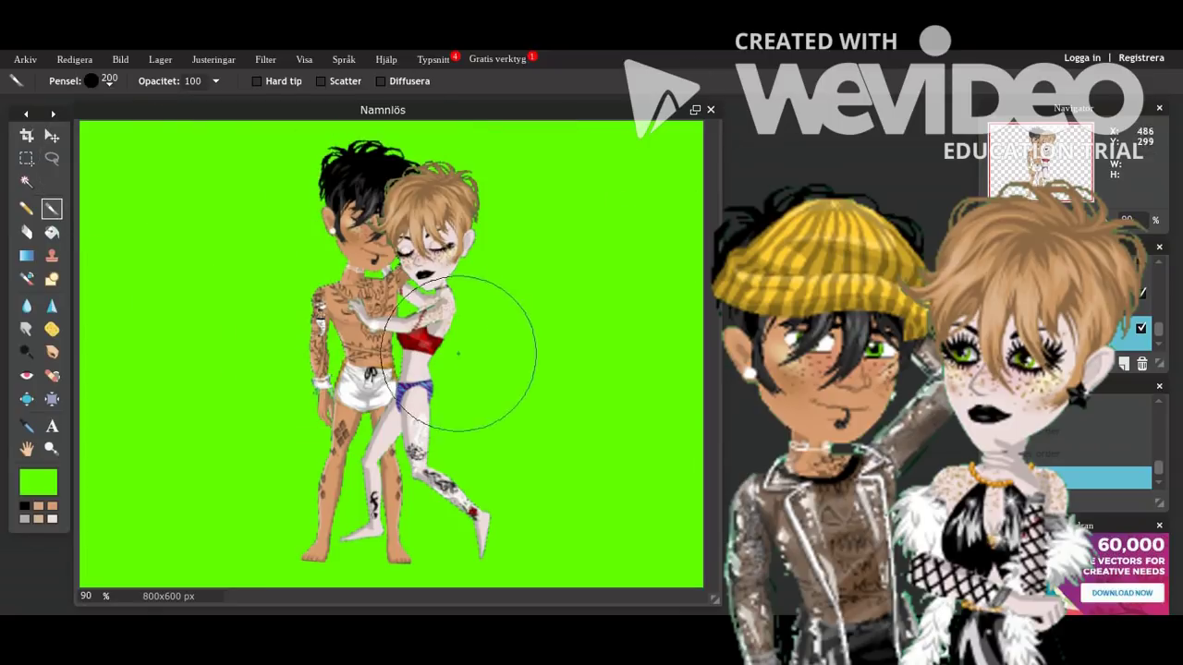
click(25, 58)
click(37, 151)
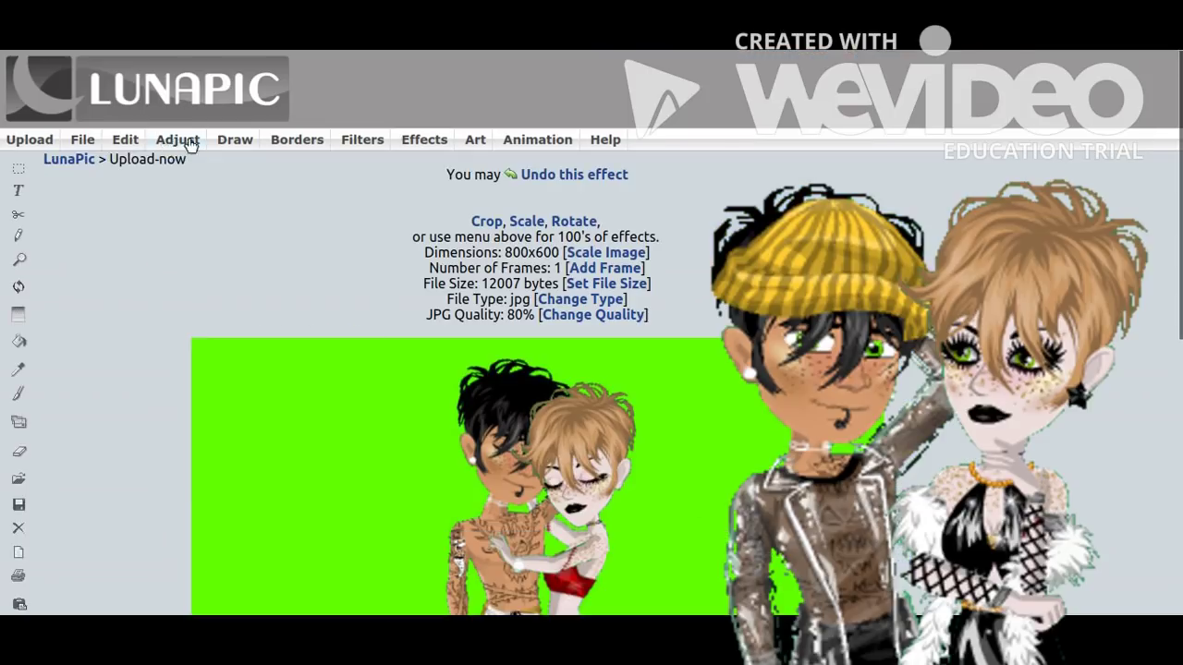
In LunaPic, make the couple image's green background transparent and apply a transparency threshold of 21.
mouse_move(125, 140)
click(189, 453)
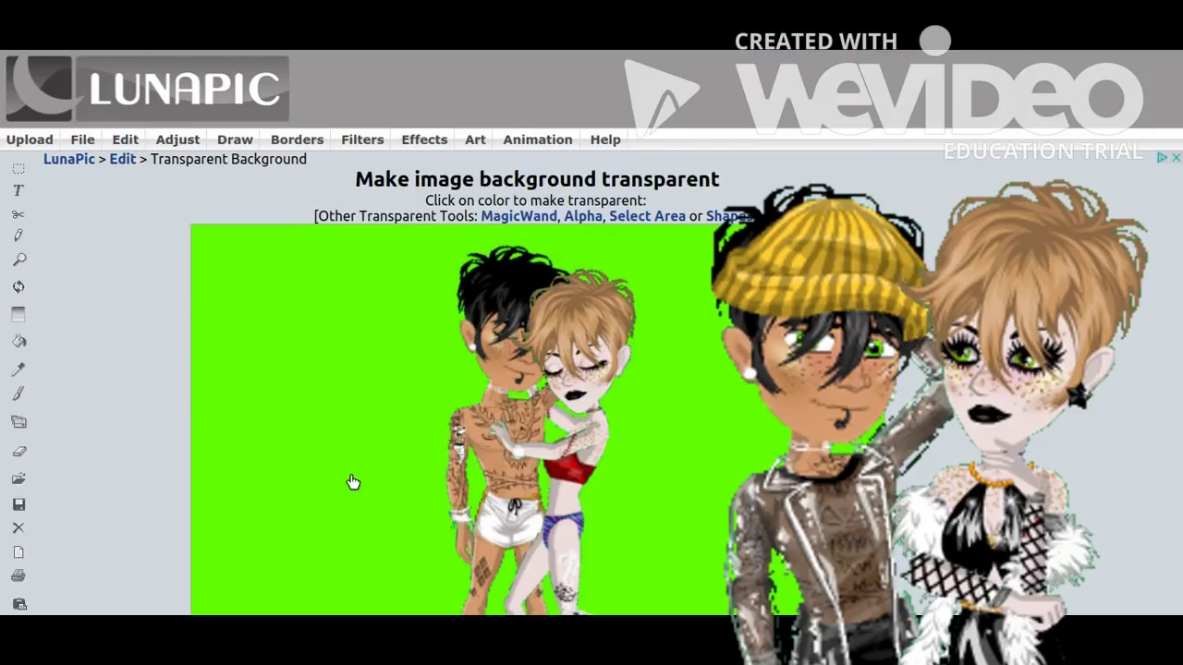
click(352, 481)
drag(301, 270, 381, 275)
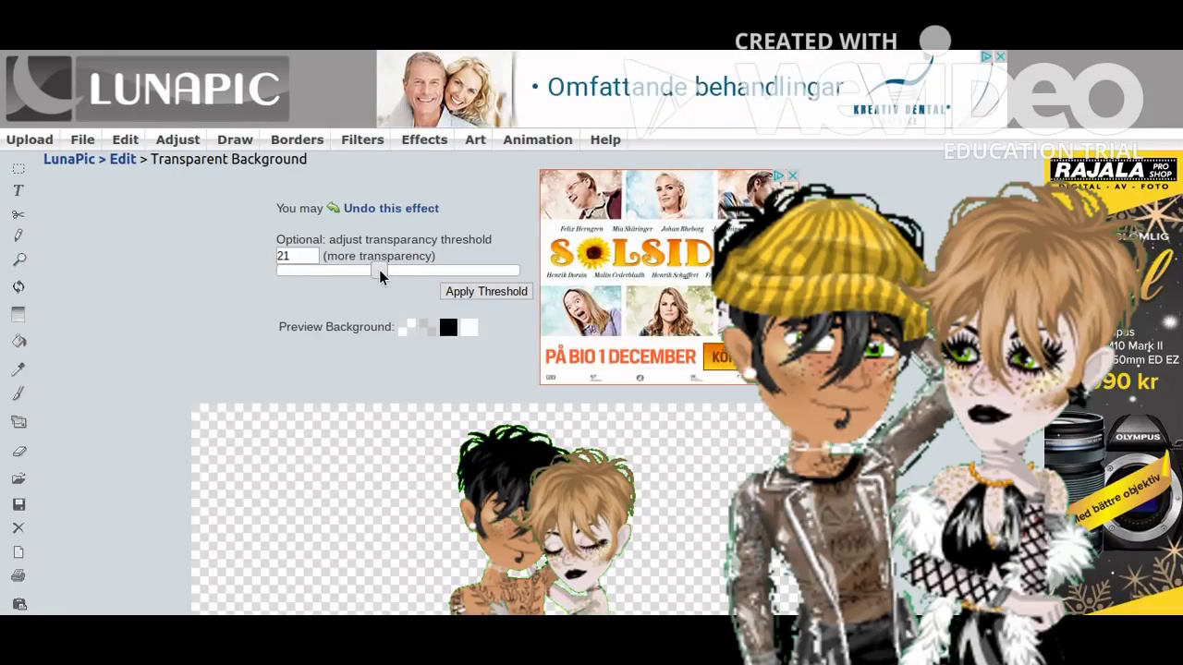
scroll(443, 185, down, 3)
scroll(512, 104, up, 2)
click(488, 172)
scroll(370, 489, down, 5)
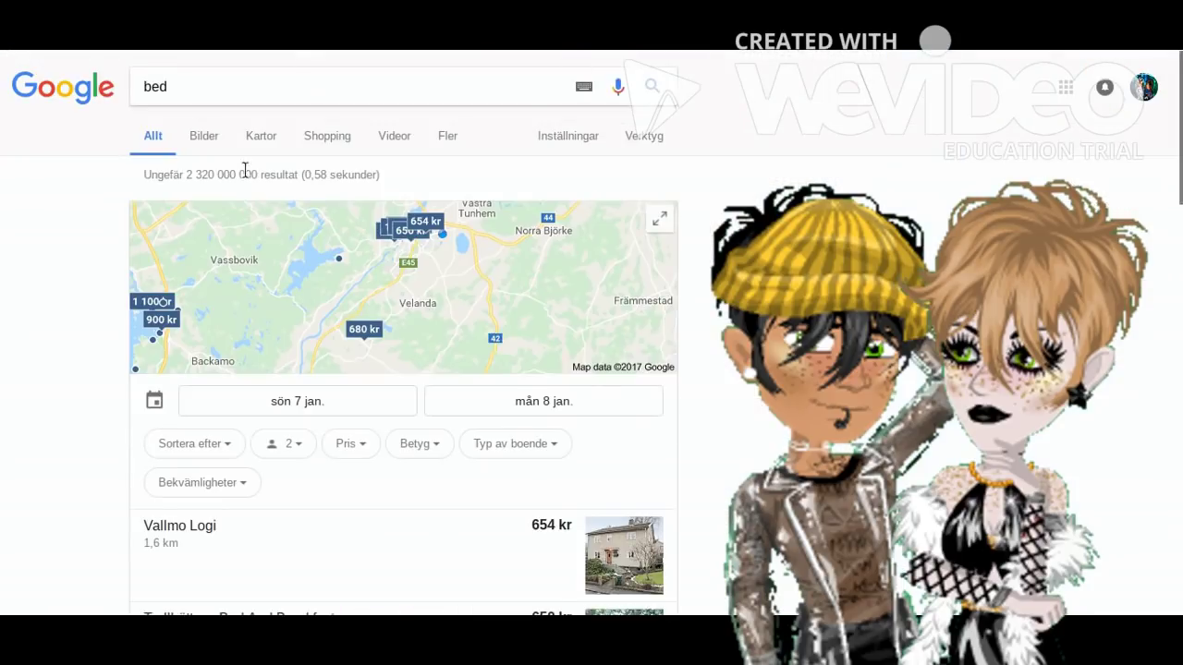
Switch the Google search for "bed" to image results and look through the bed pictures.
click(203, 140)
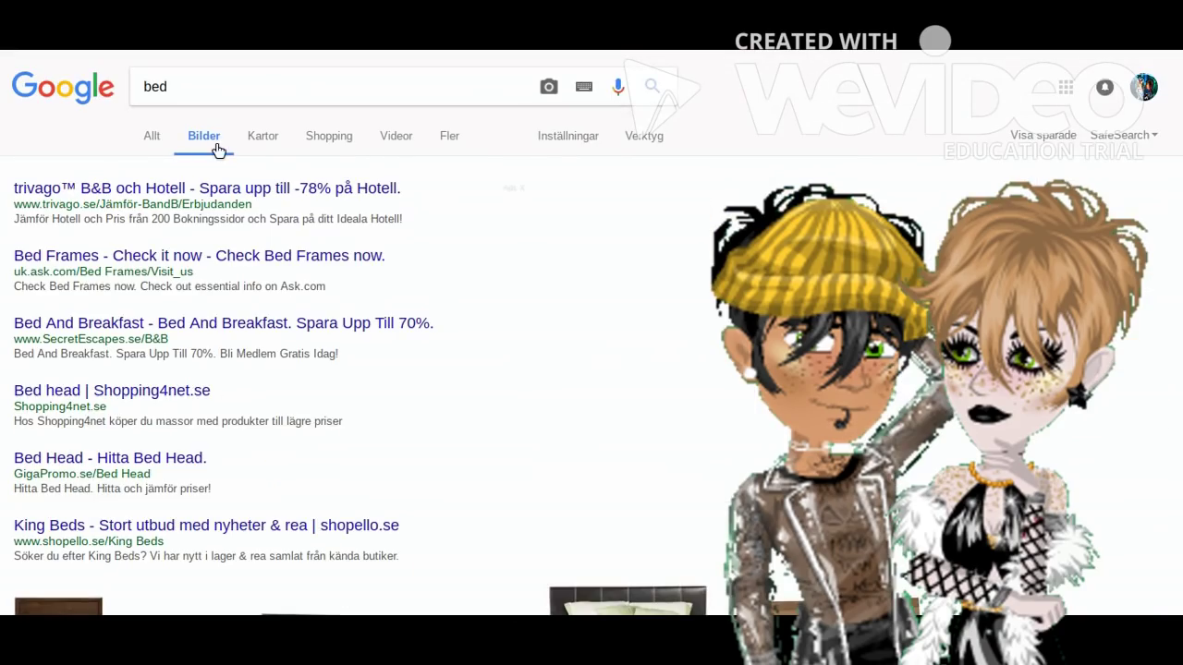
drag(1180, 119, 1180, 560)
drag(1180, 406, 1180, 191)
scroll(591, 332, down, 15)
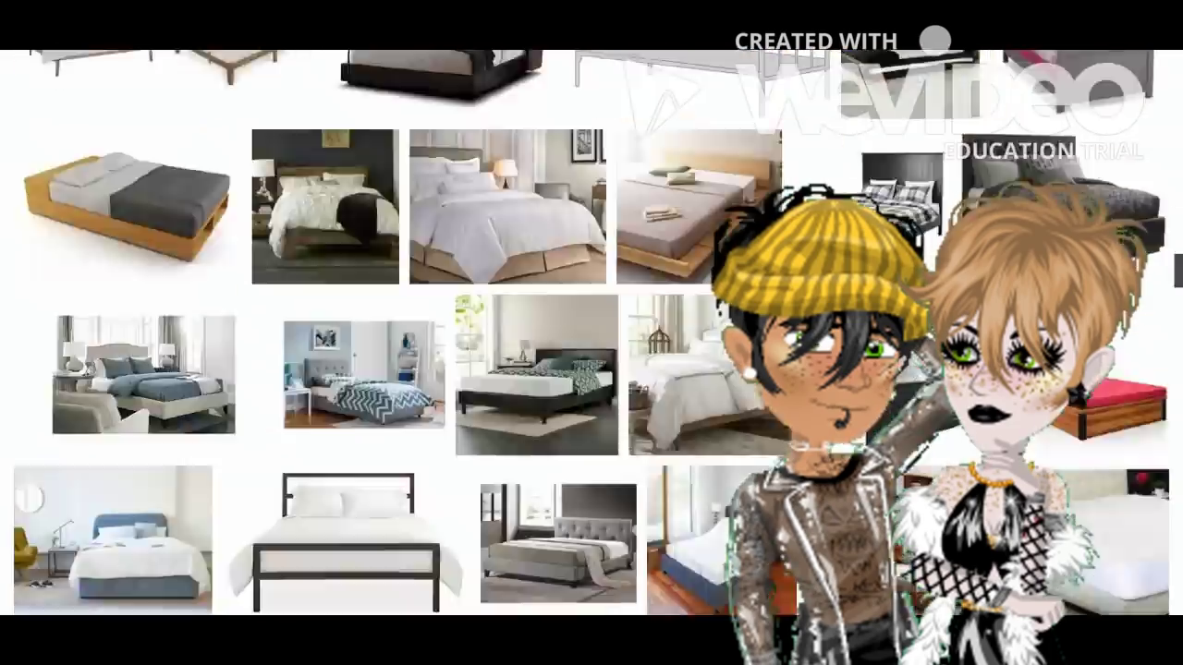
scroll(592, 333, down, 15)
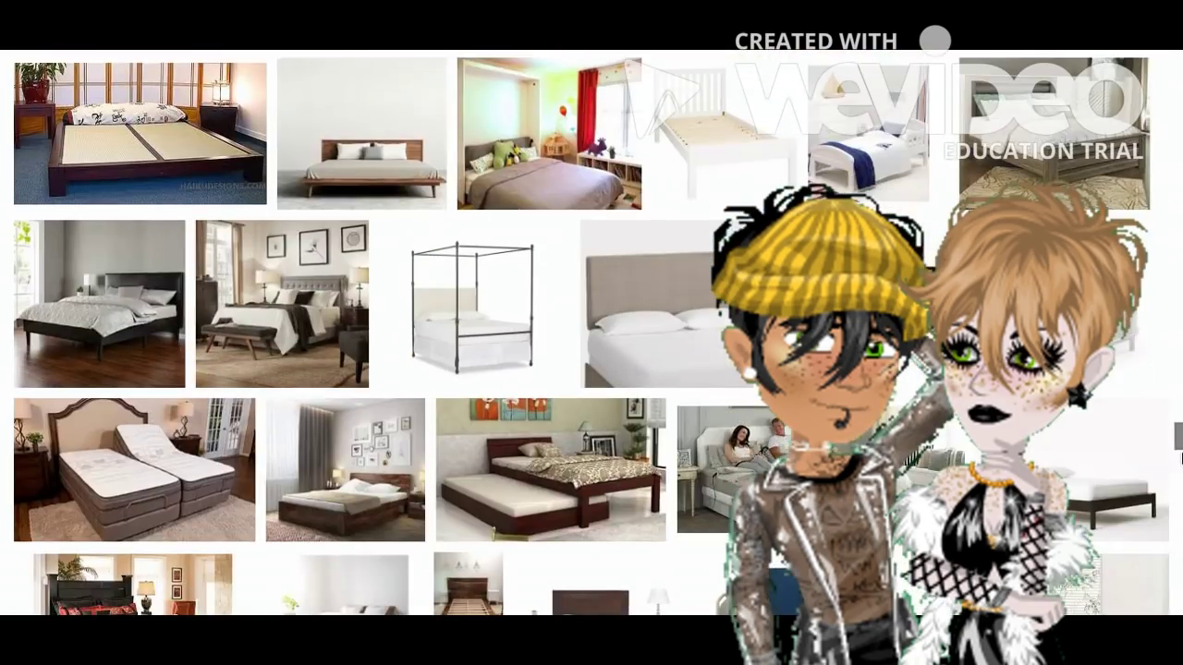
drag(1179, 436, 1179, 53)
click(634, 425)
click(1154, 212)
Search Google Images for "quilt" and look through the pictures.
click(464, 98)
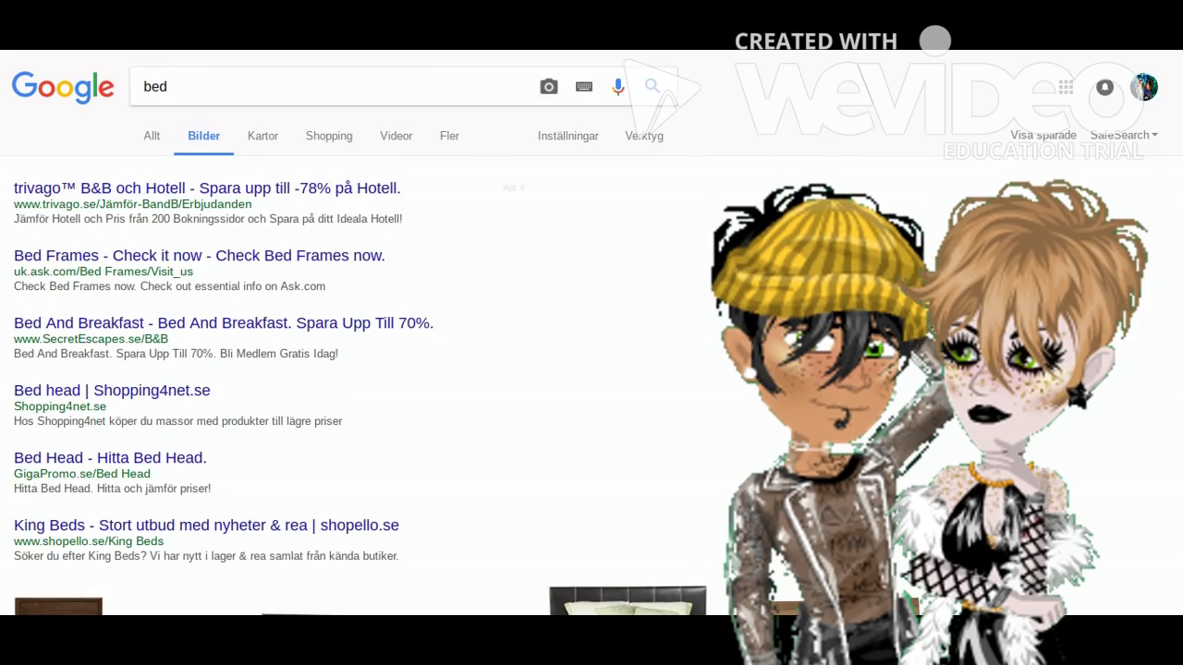
key(Return)
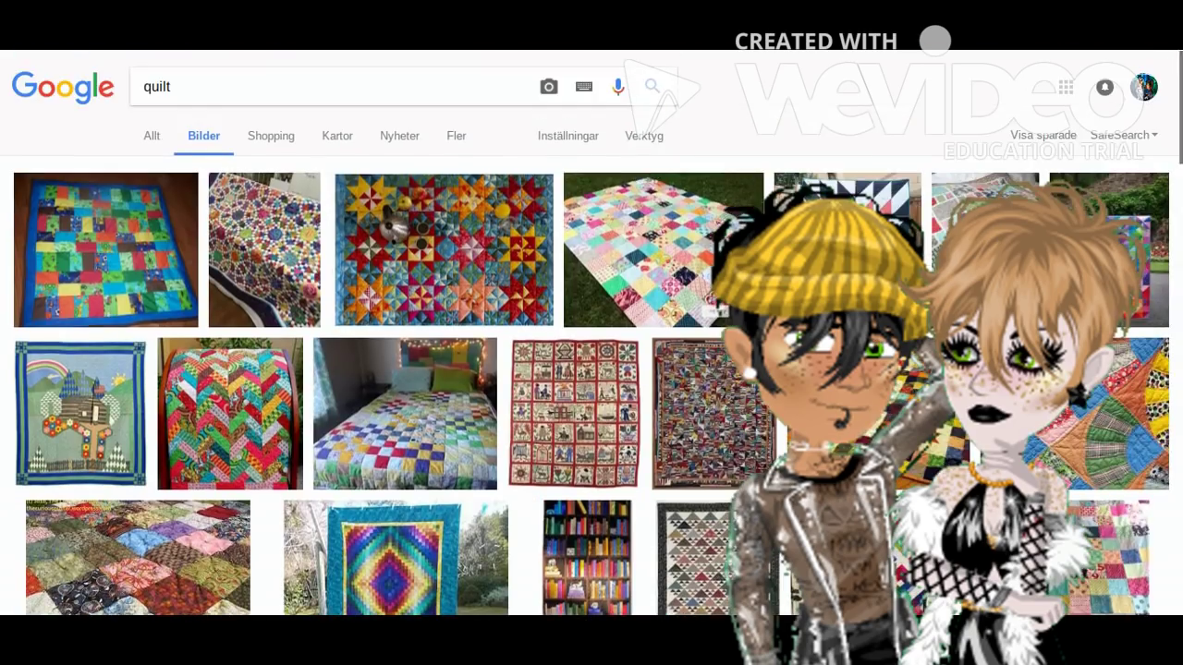
drag(1180, 89, 1181, 606)
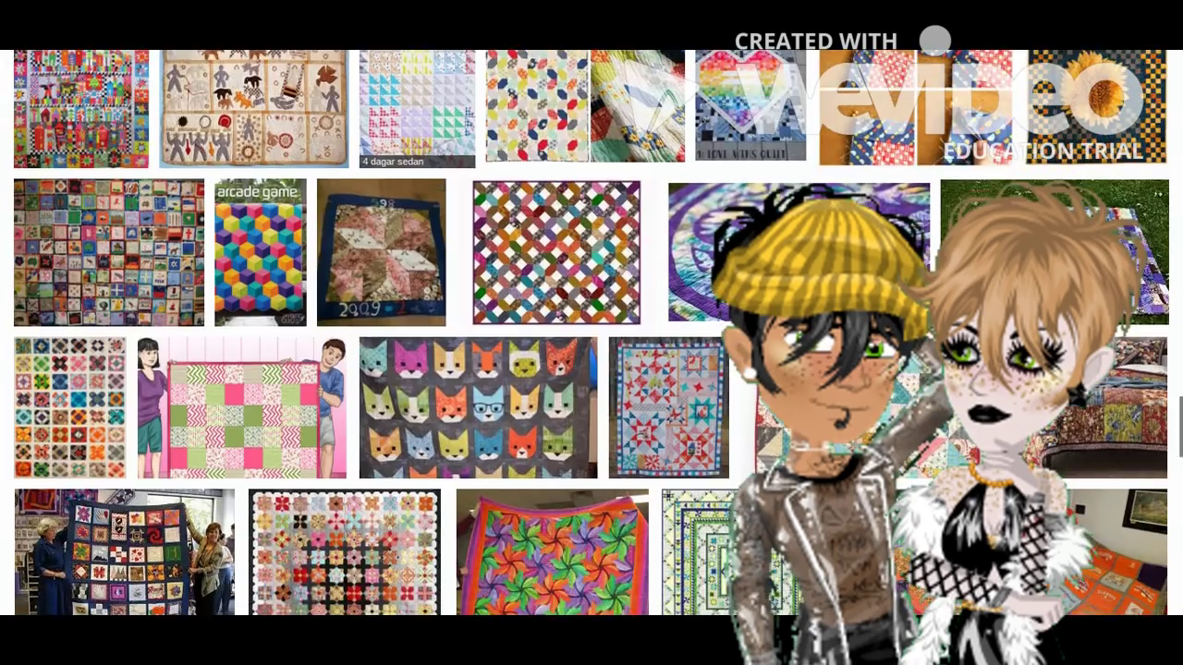
drag(1179, 476, 1180, 51)
Refine the image search to "quilt white" and look through the white quilt pictures.
click(298, 100)
text(white)
key(Return)
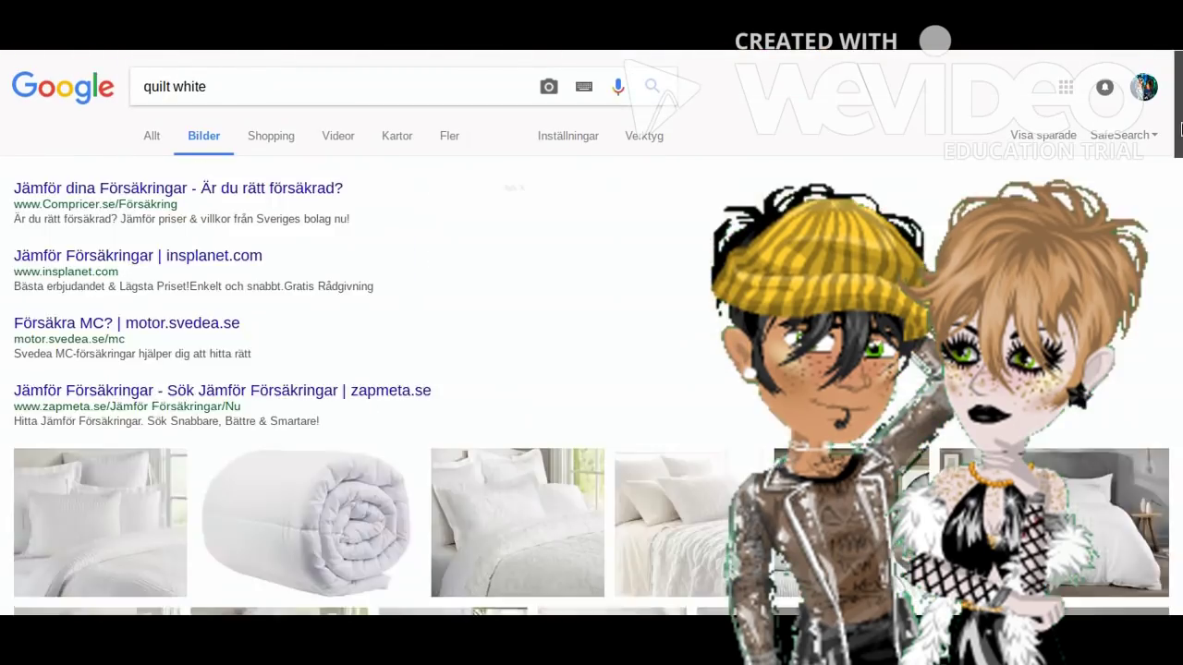
drag(1181, 125, 1180, 409)
scroll(212, 526, down, 10)
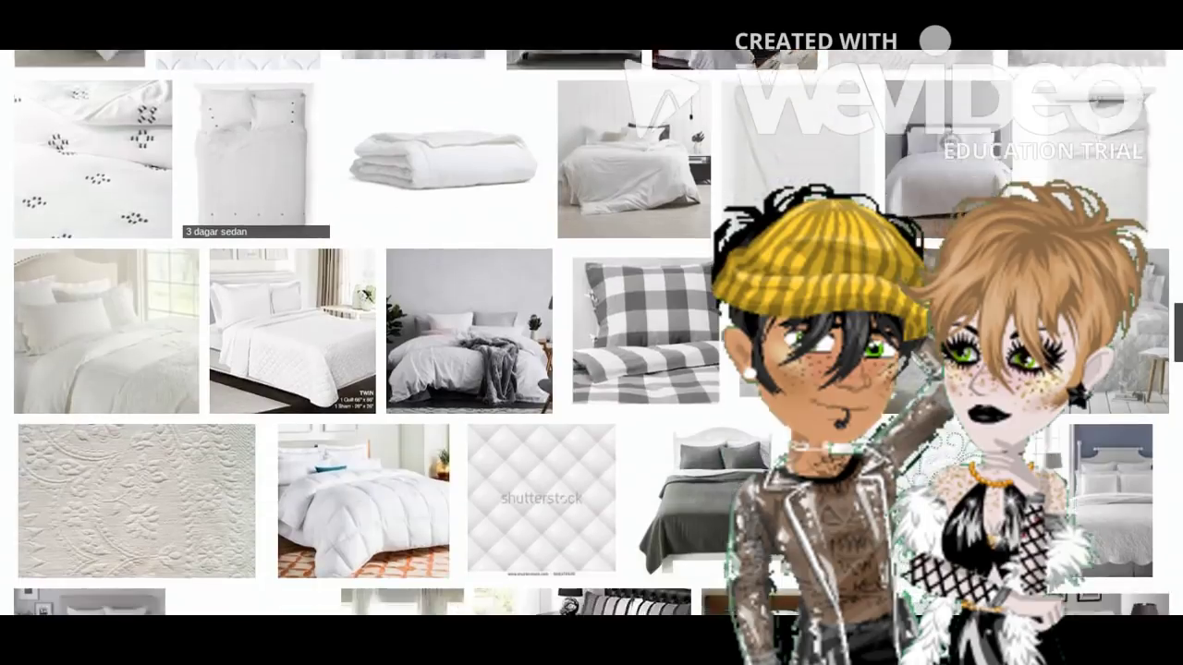
drag(1180, 333, 1180, 388)
click(487, 111)
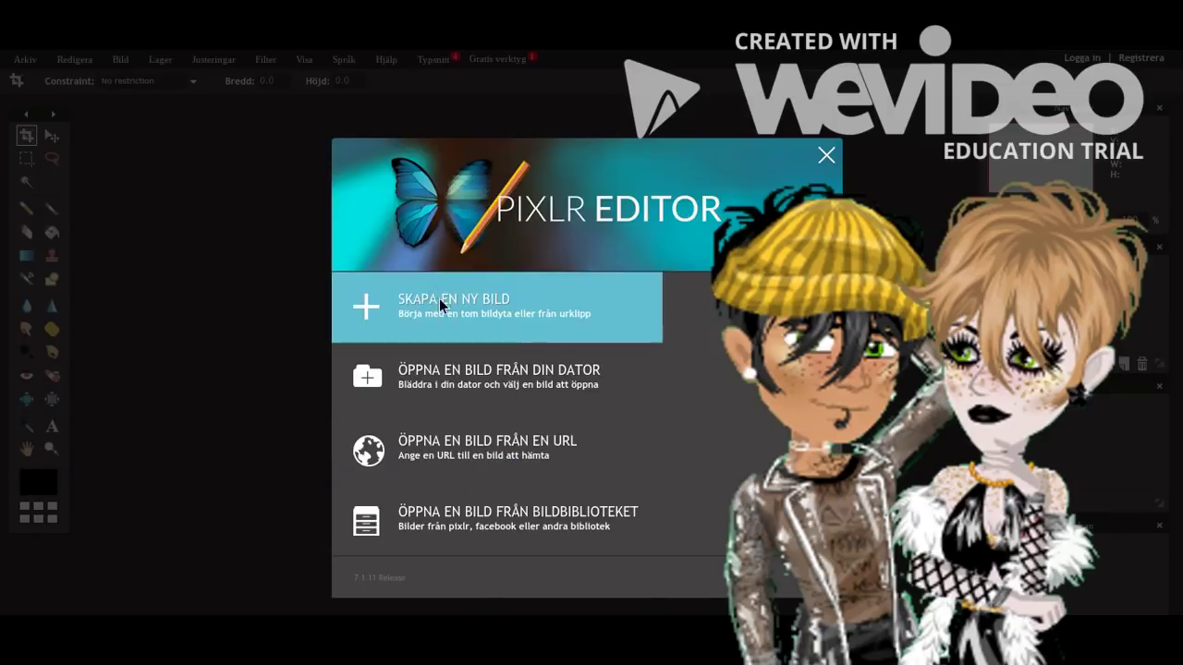
Create a new 800 x 600 image with a transparent background in Pixlr Editor.
click(439, 299)
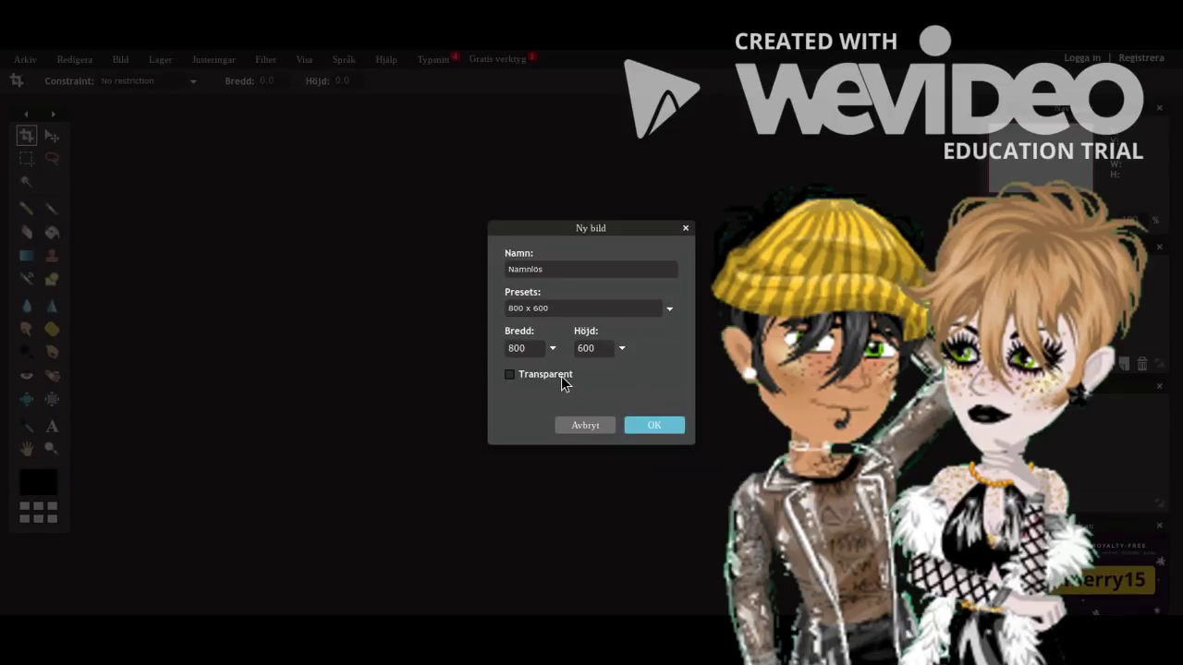
click(641, 422)
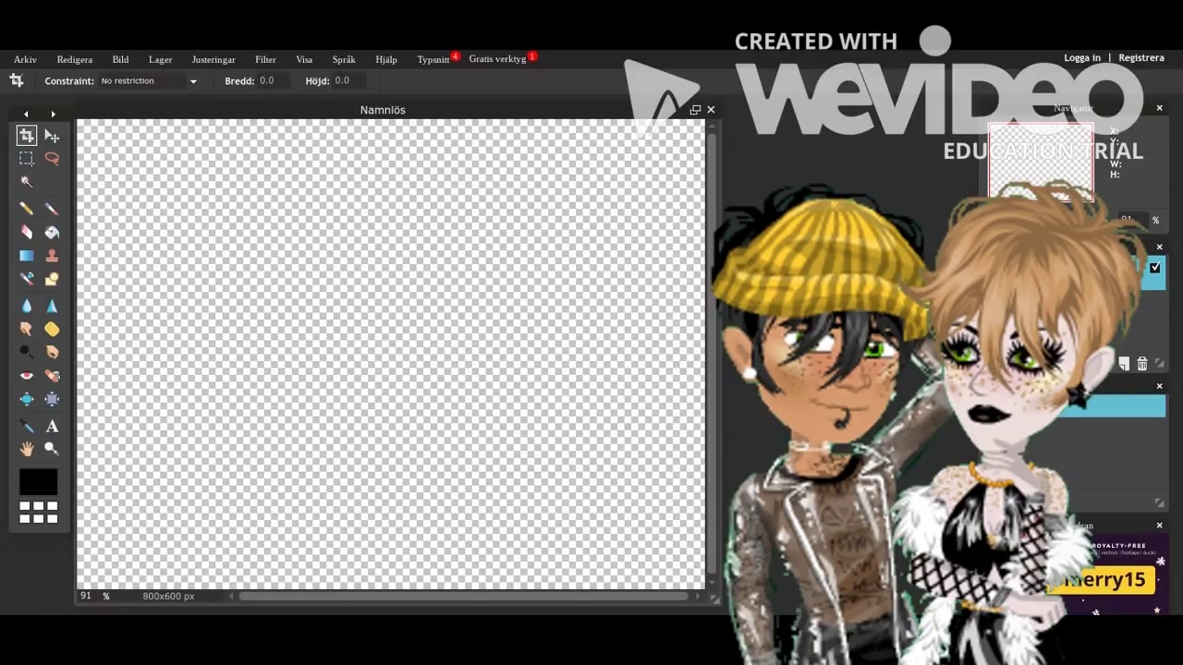